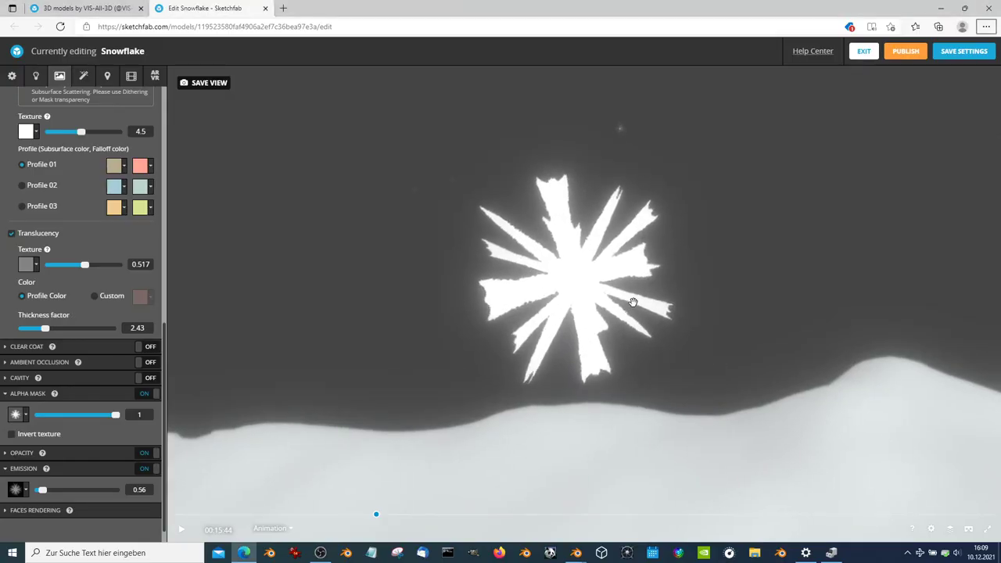
Tilt the view of the snowflake scene in Sketchfab's Snowflake editor.
mouse_move(632, 297)
mouse_down()
mouse_move(587, 276)
mouse_move(661, 271)
mouse_up()
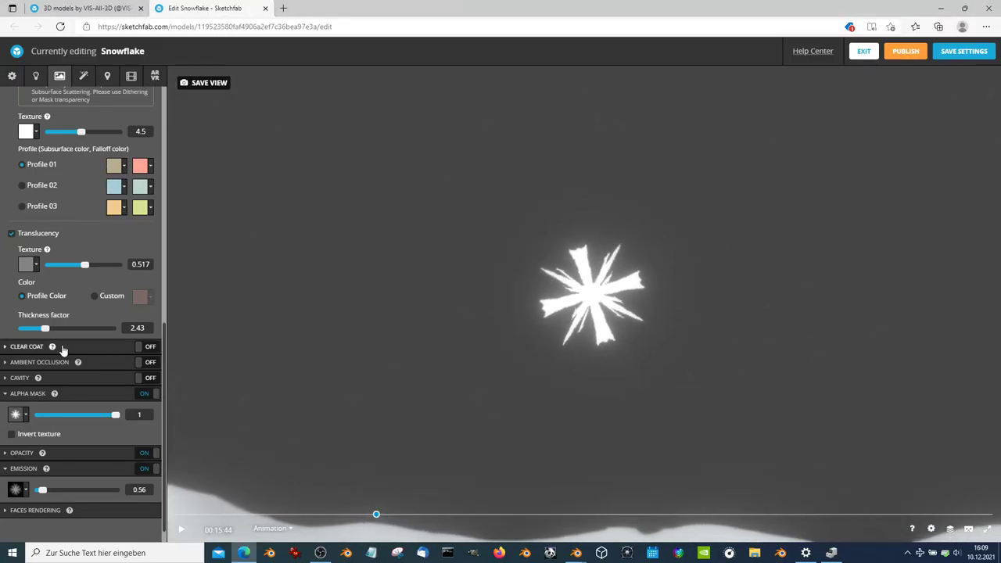
Lower the snowflake Alpha Mask to 0 and restart the snowfall animation near its start.
drag(116, 419, 42, 416)
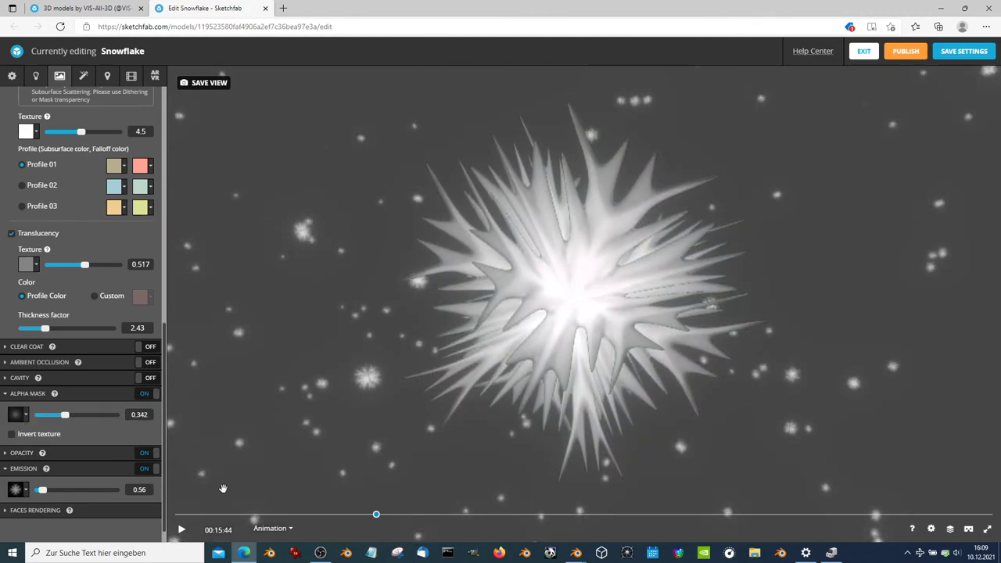
click(189, 515)
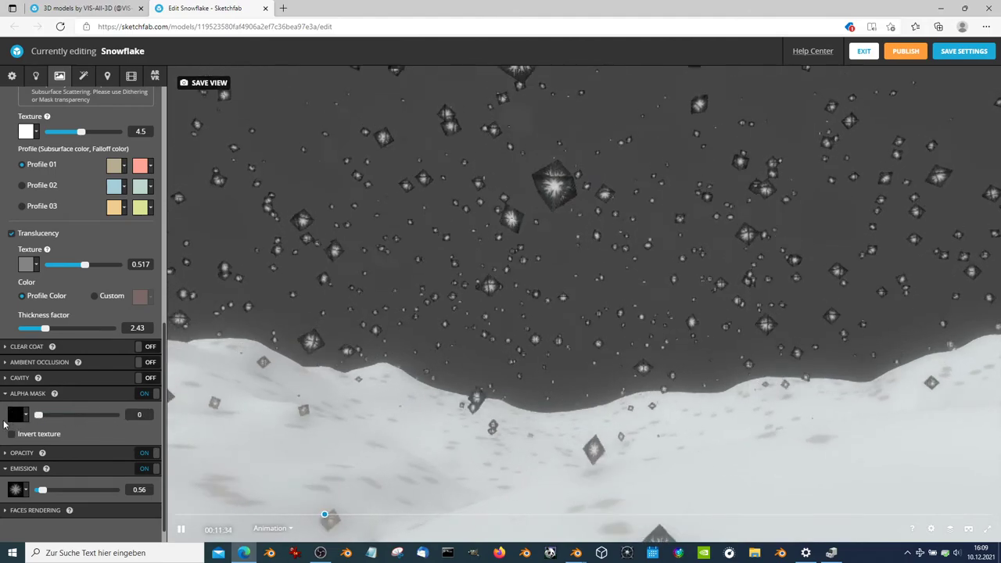
Raise the Alpha Mask to 0.604, then orbit and zoom to inspect the star-shaped flakes.
drag(43, 416, 86, 421)
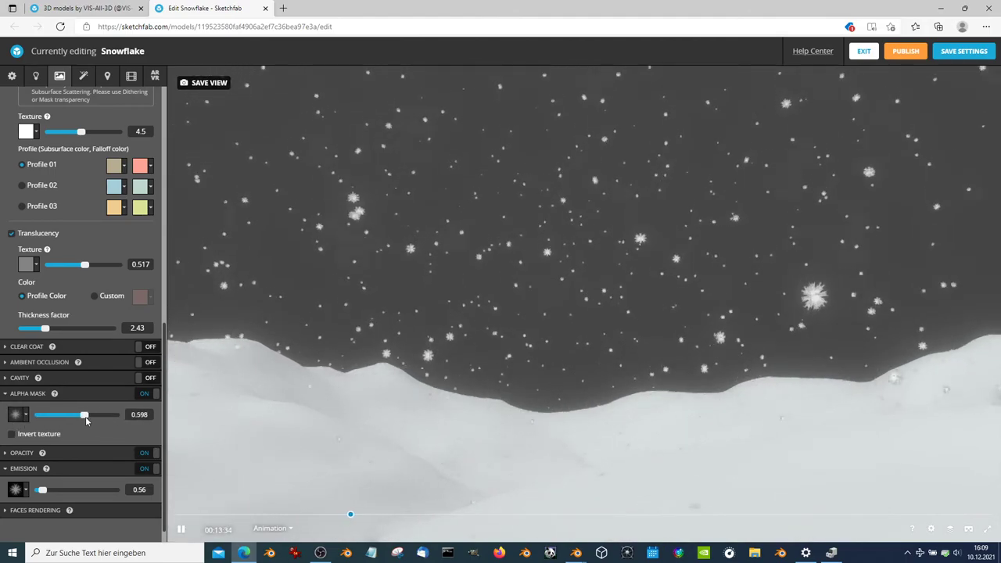
scroll(632, 273, down, 5)
scroll(634, 252, up, 3)
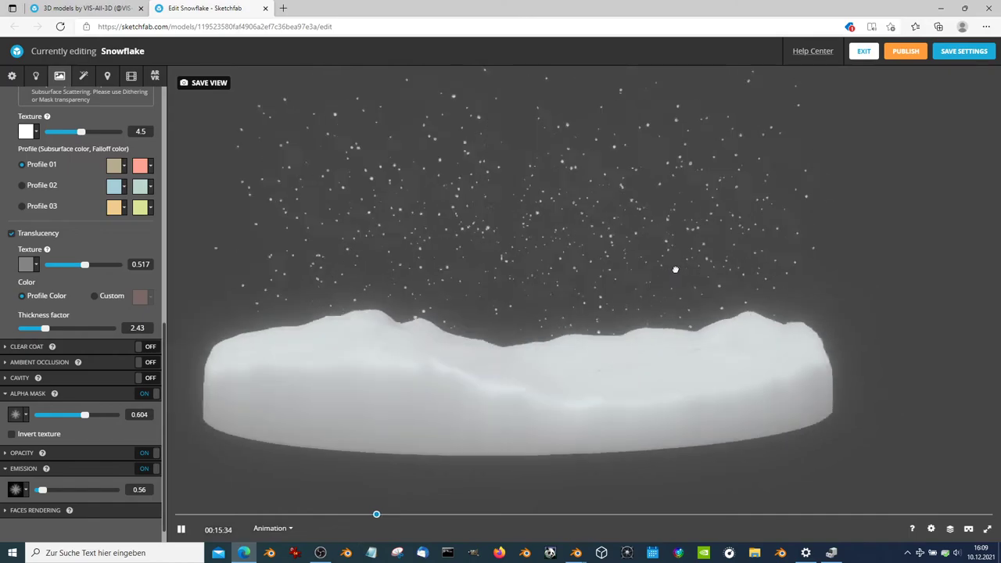
drag(690, 271, 638, 292)
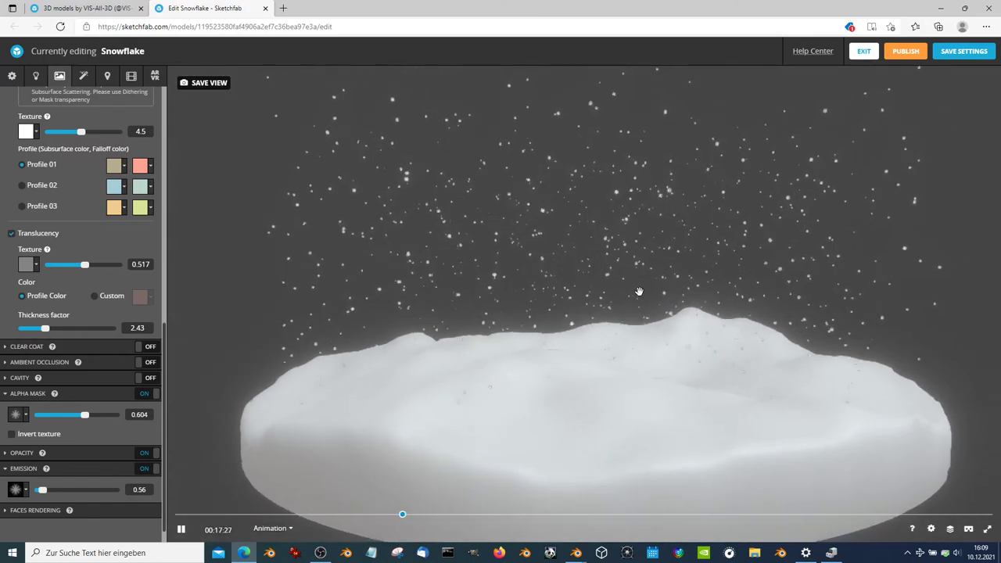
scroll(586, 301, up, 5)
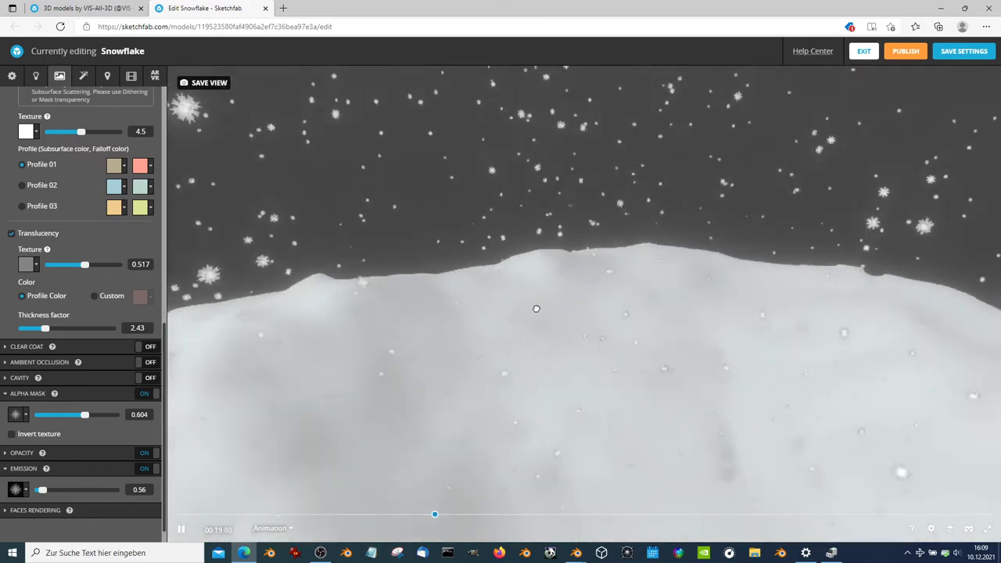
drag(536, 309, 525, 282)
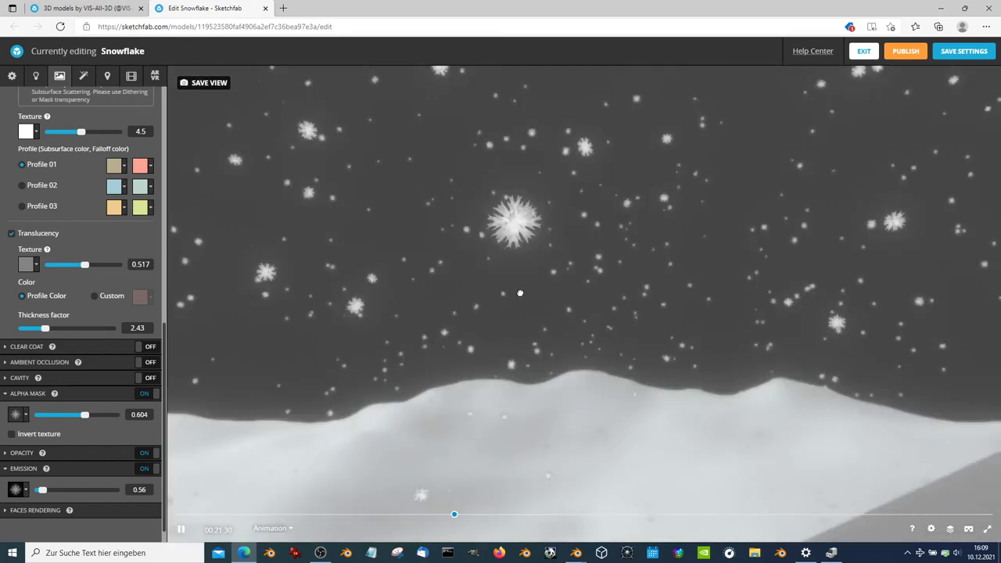
mouse_move(525, 281)
mouse_down()
mouse_move(658, 296)
mouse_move(641, 266)
mouse_up()
Bring up the Blender snow-globe scene with a maximized 3D viewport looking down on the globe.
key(alt+Tab)
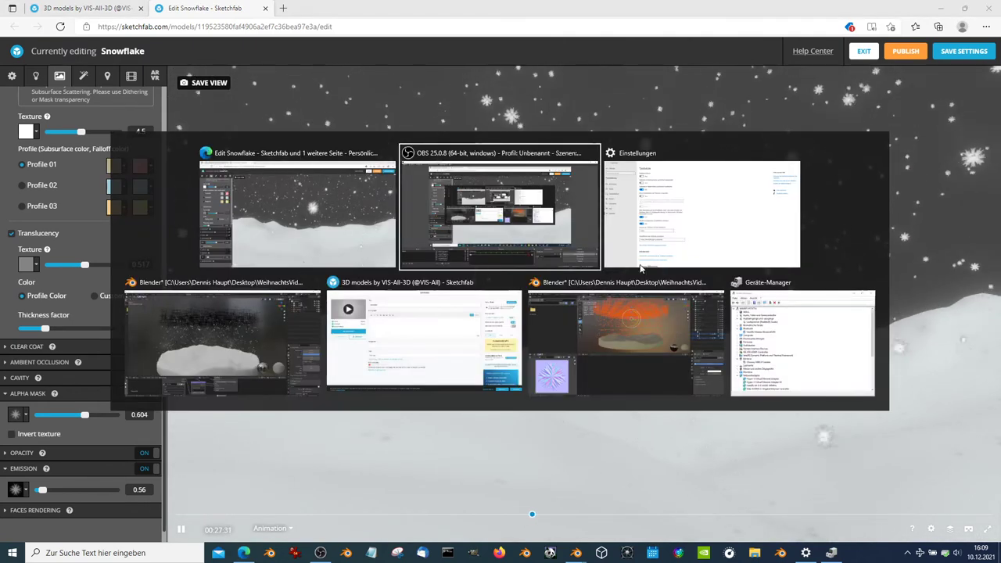
click(237, 327)
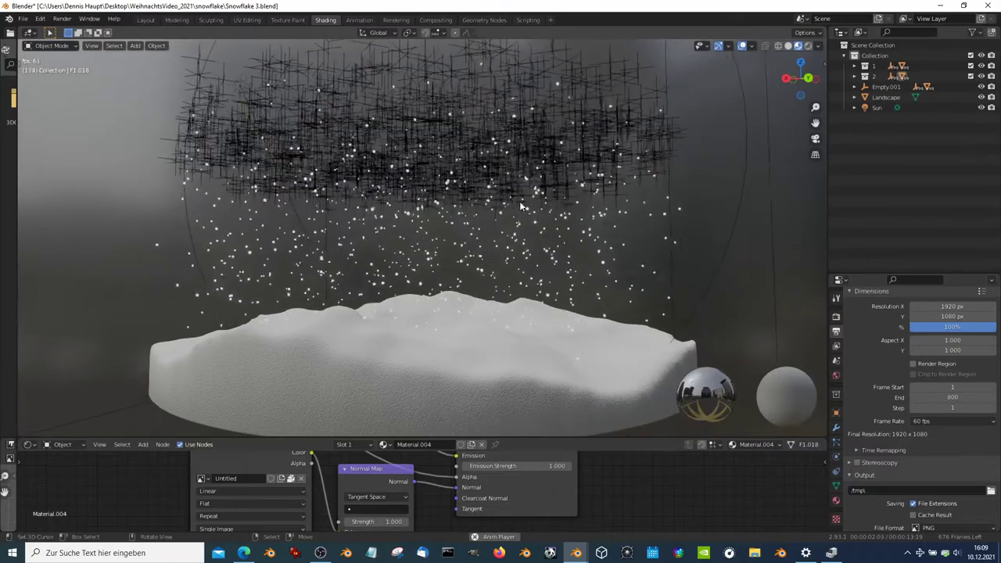
key(ctrl+space)
scroll(637, 202, down, 3)
scroll(616, 193, down, 3)
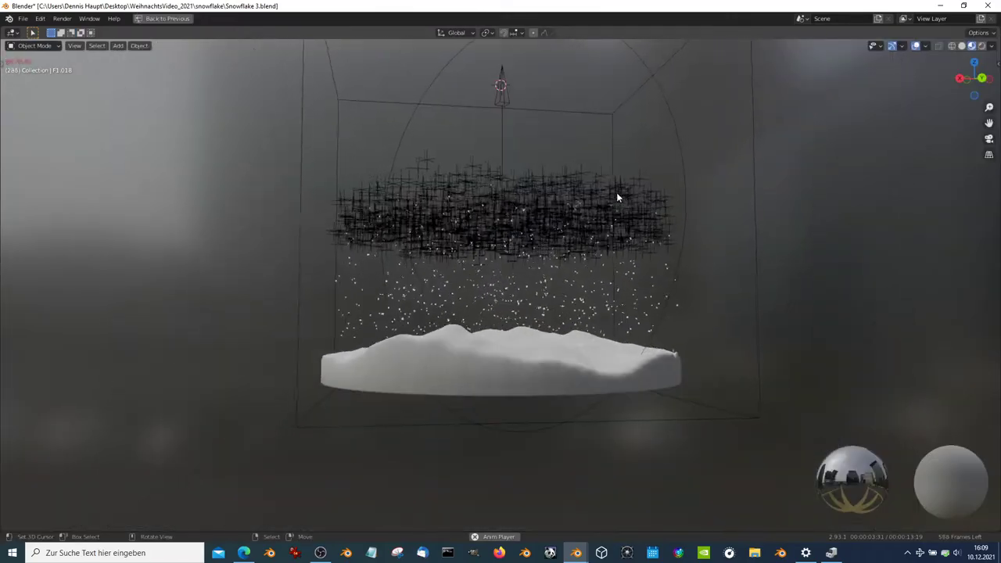
middle_drag(616, 192, 528, 124)
Trial tilting and moving Empty001, cancelling both so it stays upright and centred.
click(508, 105)
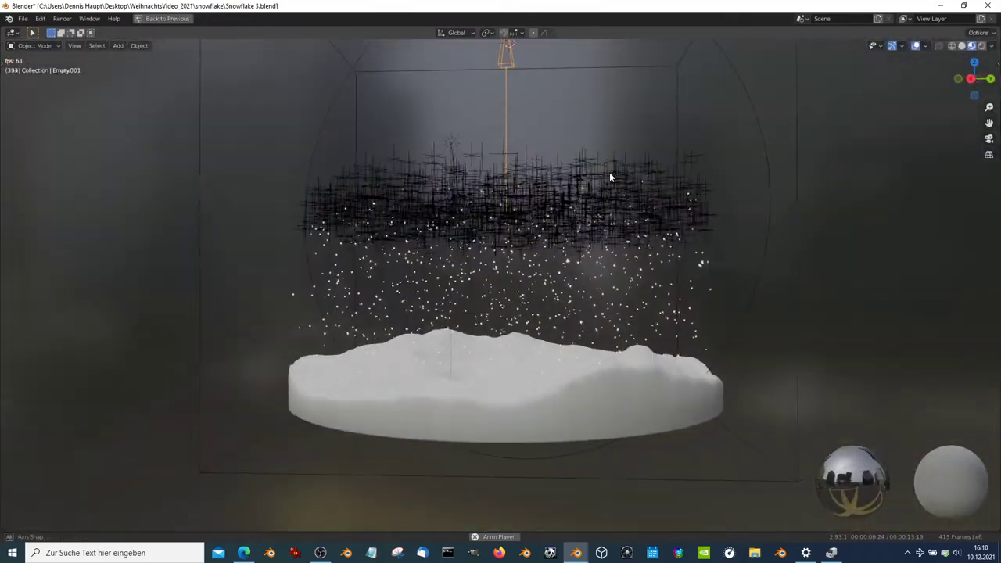
key(r)
right_click(650, 402)
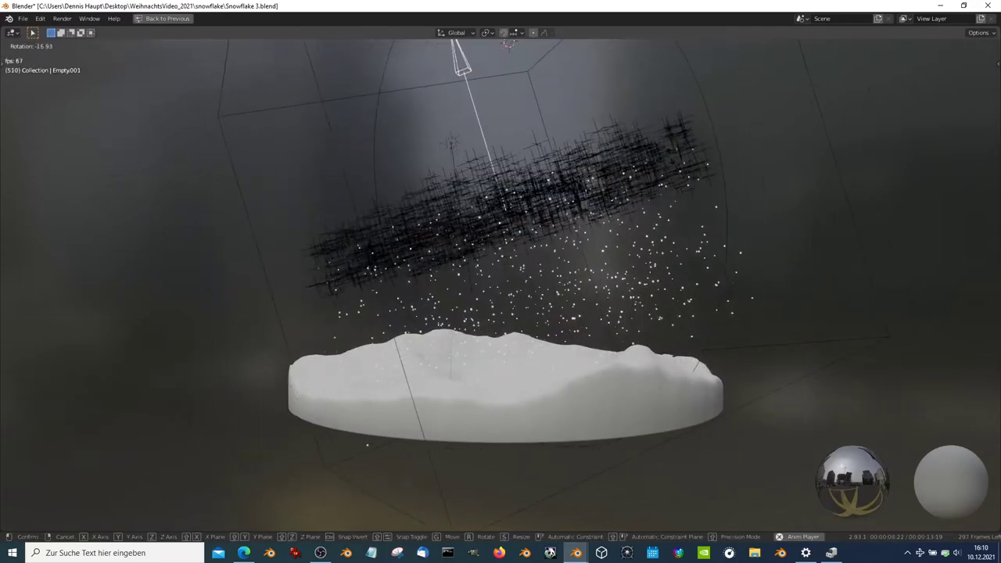
scroll(680, 185, down, 2)
key(g)
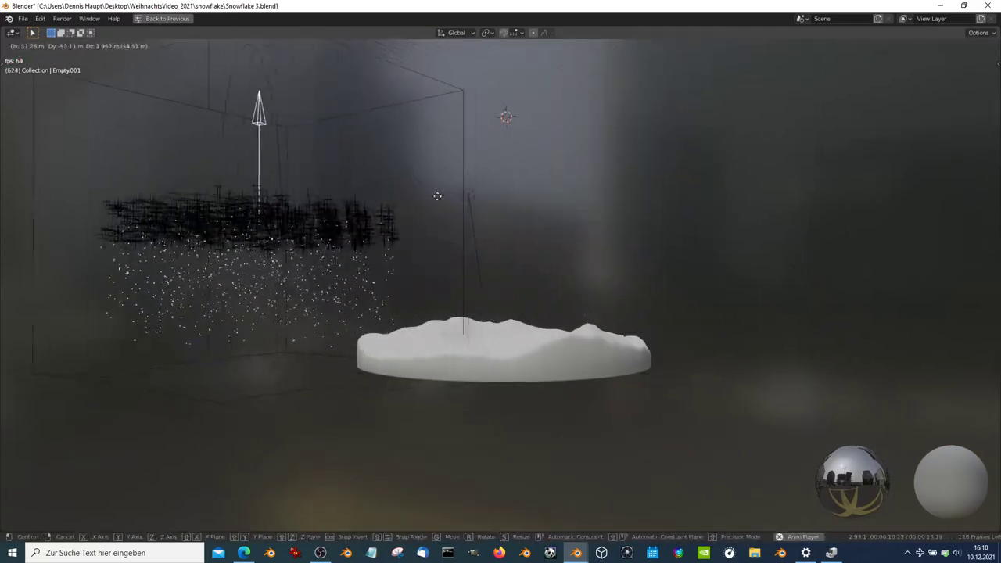
right_click(395, 206)
scroll(571, 211, up, 4)
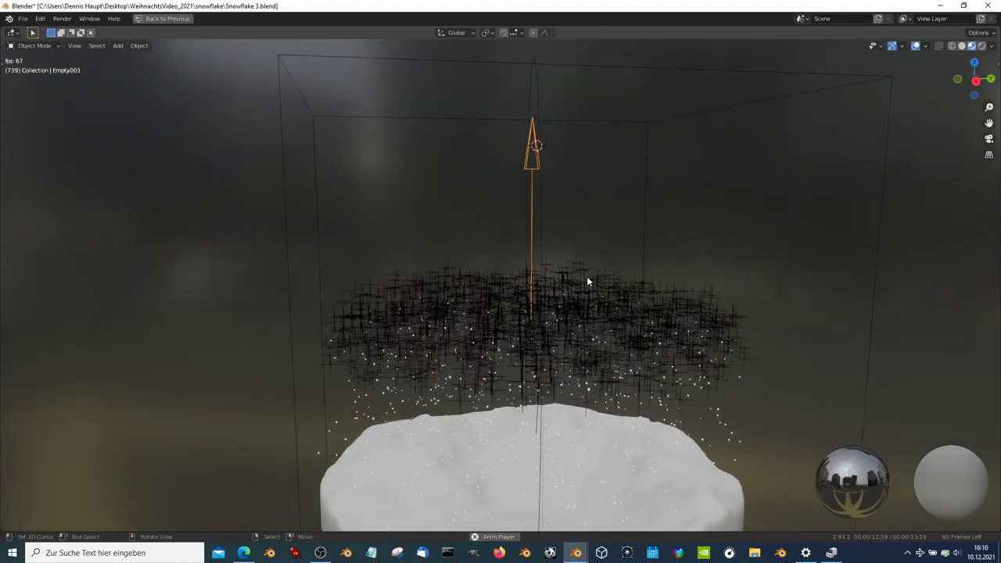
scroll(587, 276, down, 2)
key(ctrl+space)
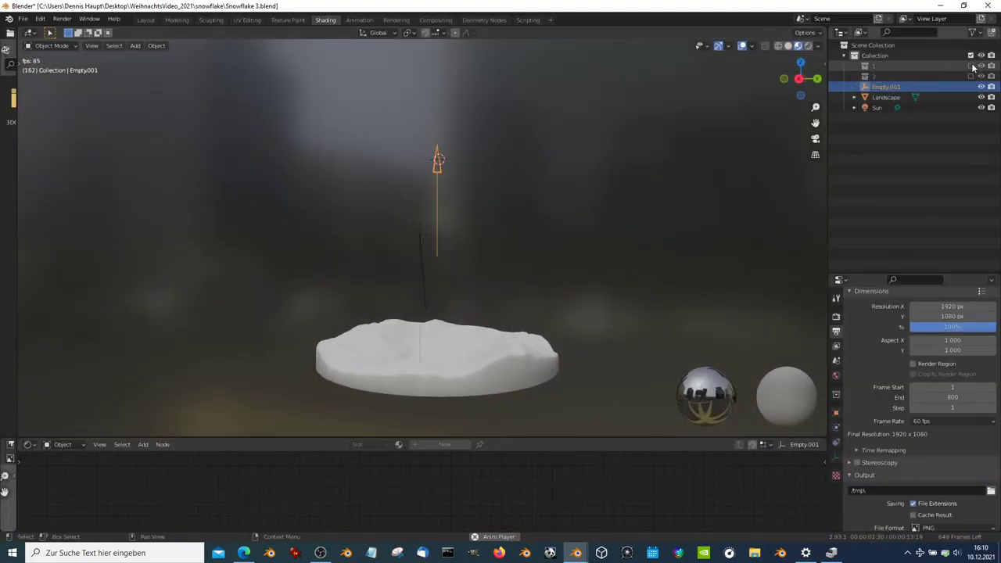
Duplicate collection 2 as 2.001 and start moving its new emitter Empty.1075.
scroll(538, 227, up, 2)
scroll(544, 207, up, 3)
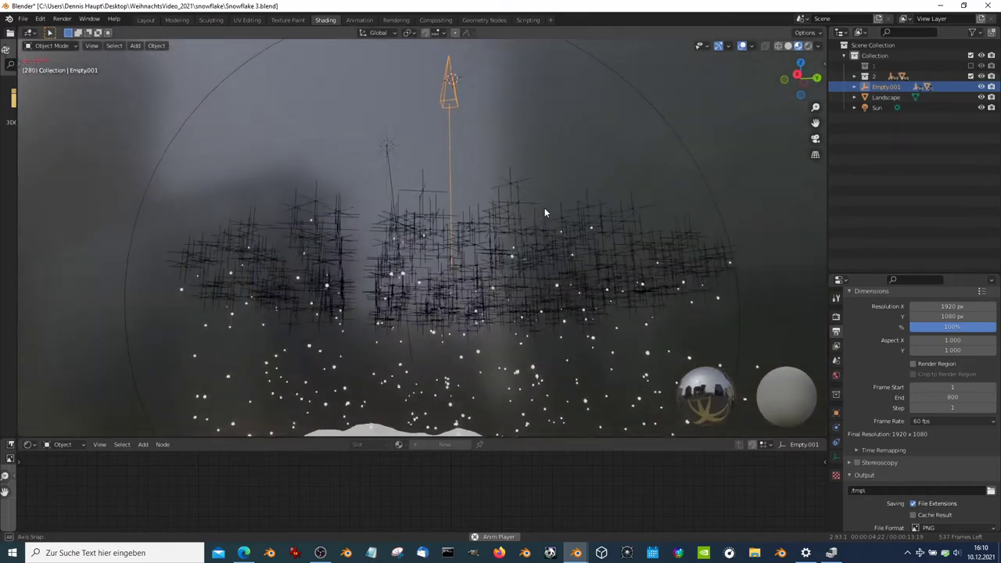
click(970, 76)
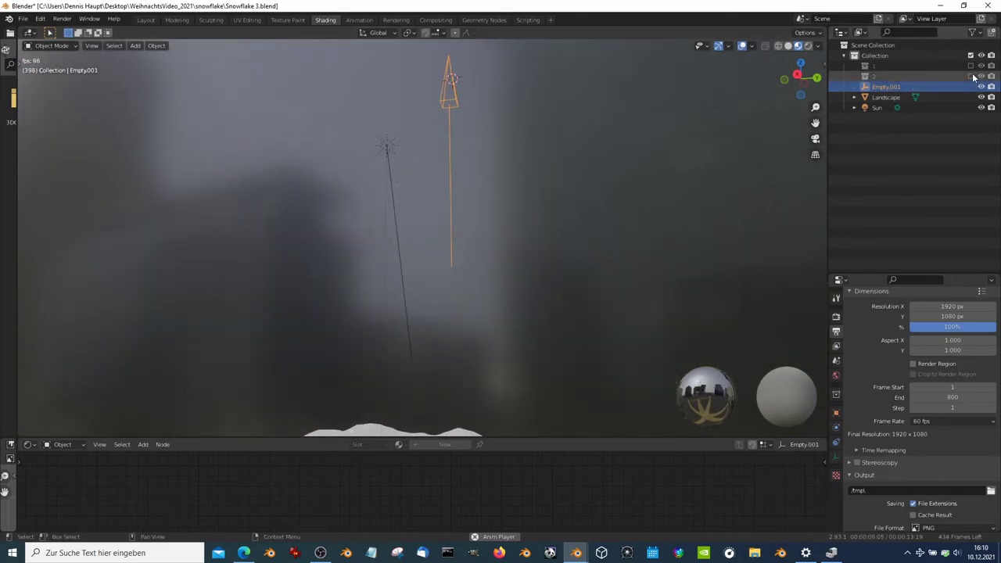
click(970, 76)
right_click(874, 77)
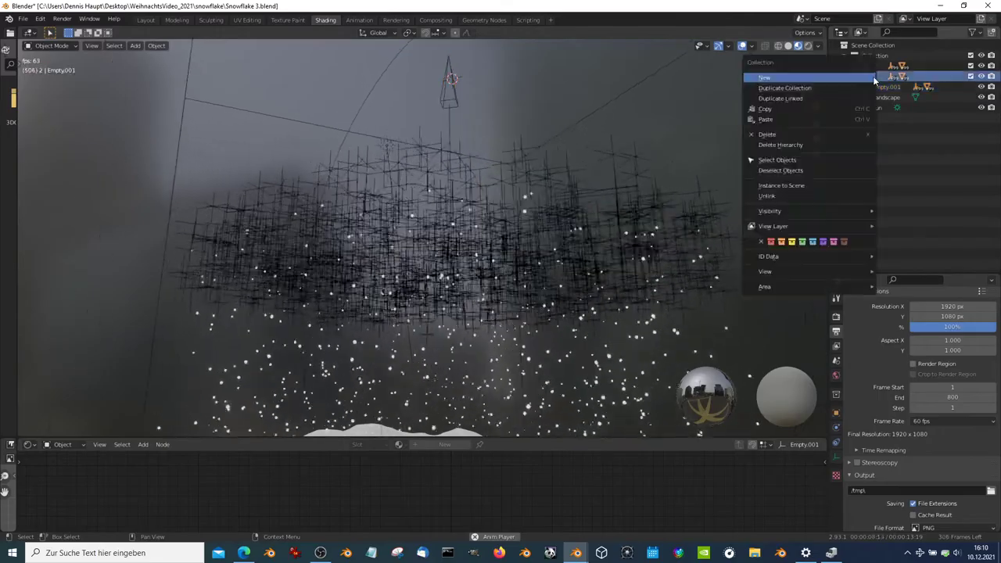
click(830, 88)
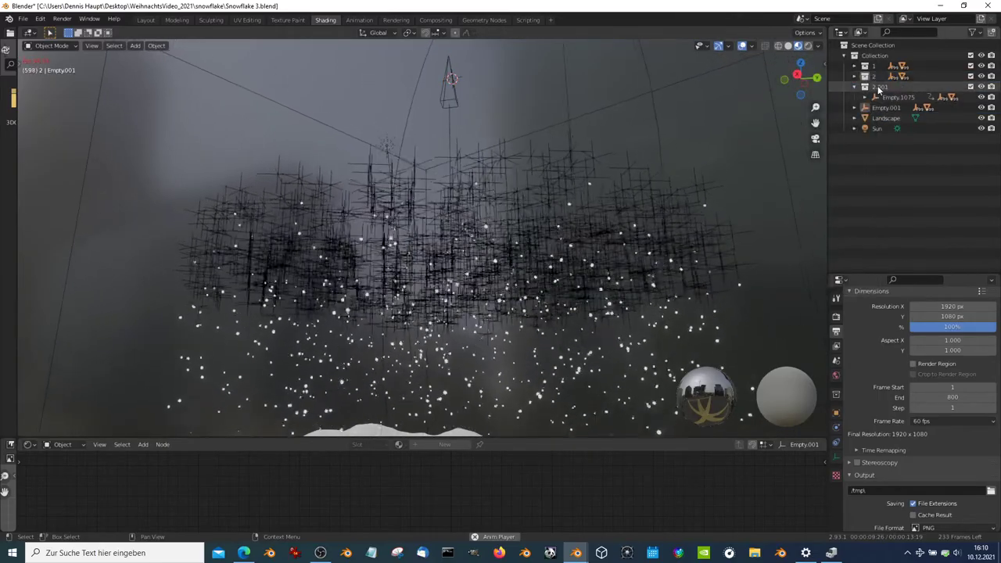
click(891, 96)
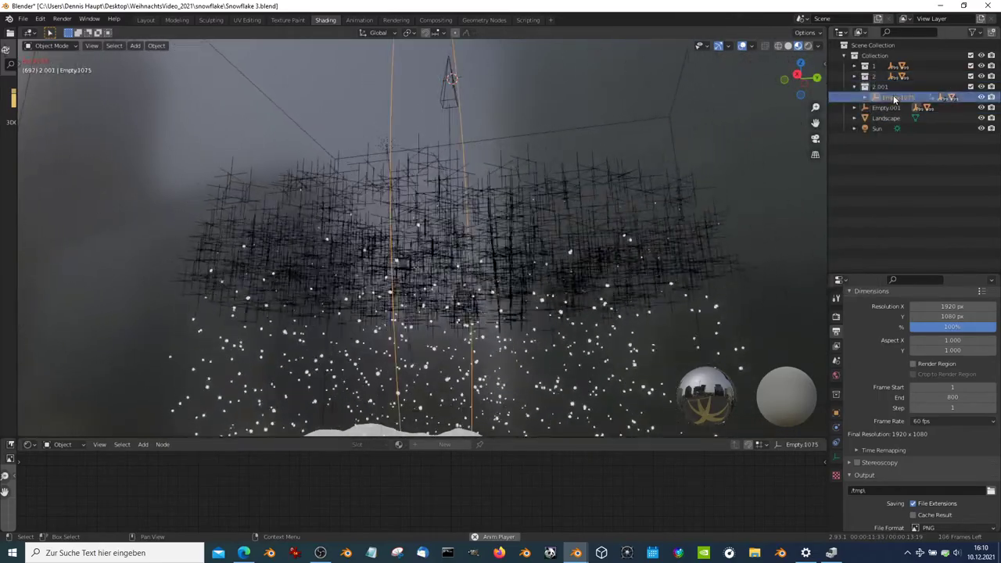
scroll(568, 201, down, 5)
key(g)
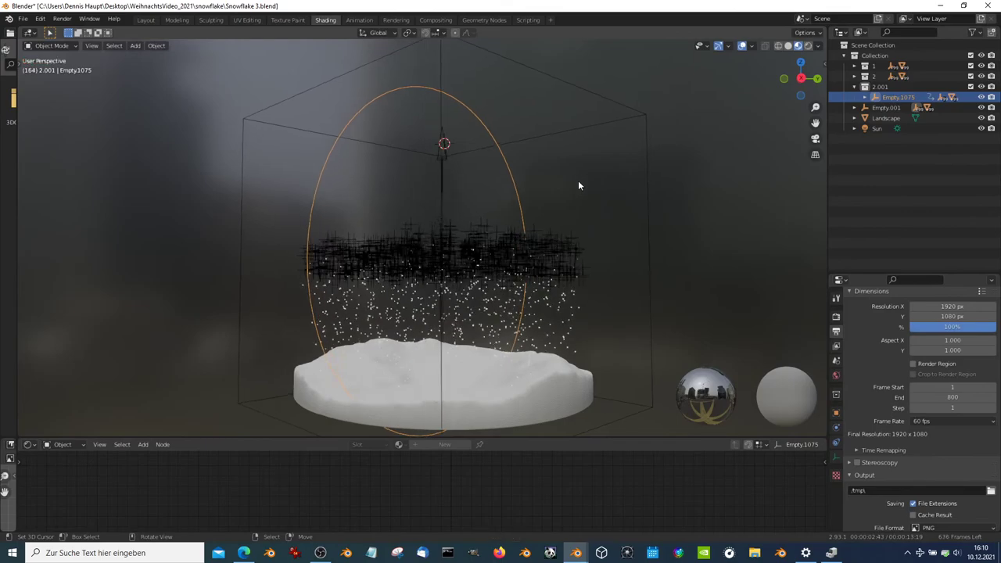
Place and tilt Empty.1075, then duplicate collection 1 as 1.001 with emitter Empty.1499.
click(583, 154)
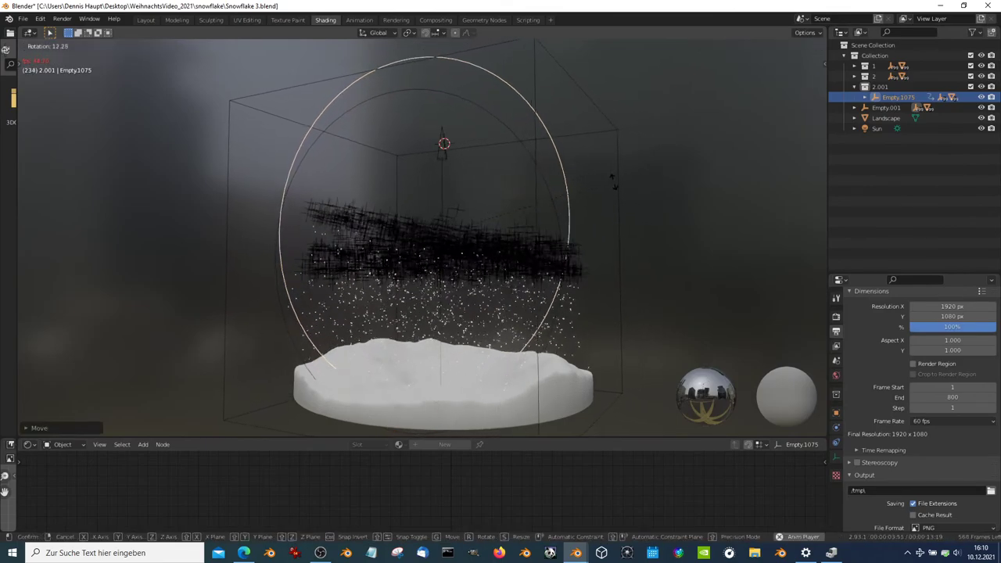
click(531, 193)
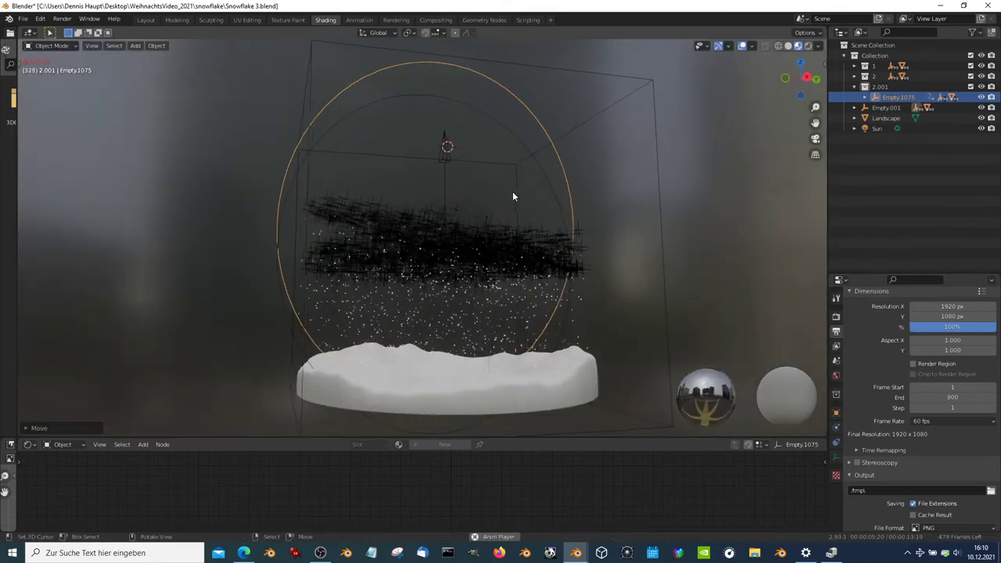
right_click(873, 66)
click(873, 66)
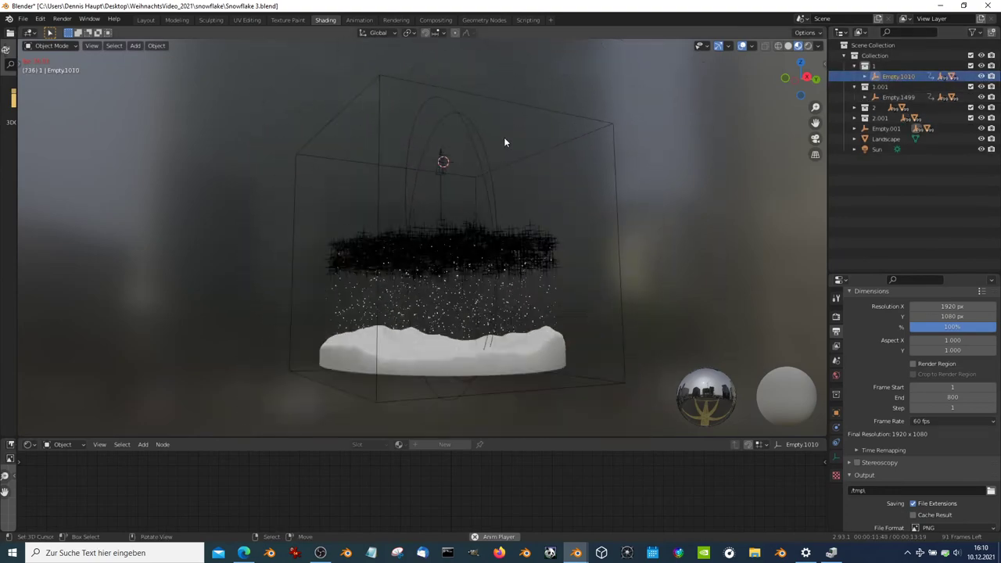
Move the Empty.1499 emitter to a new spot inside the globe and tilt it.
click(453, 164)
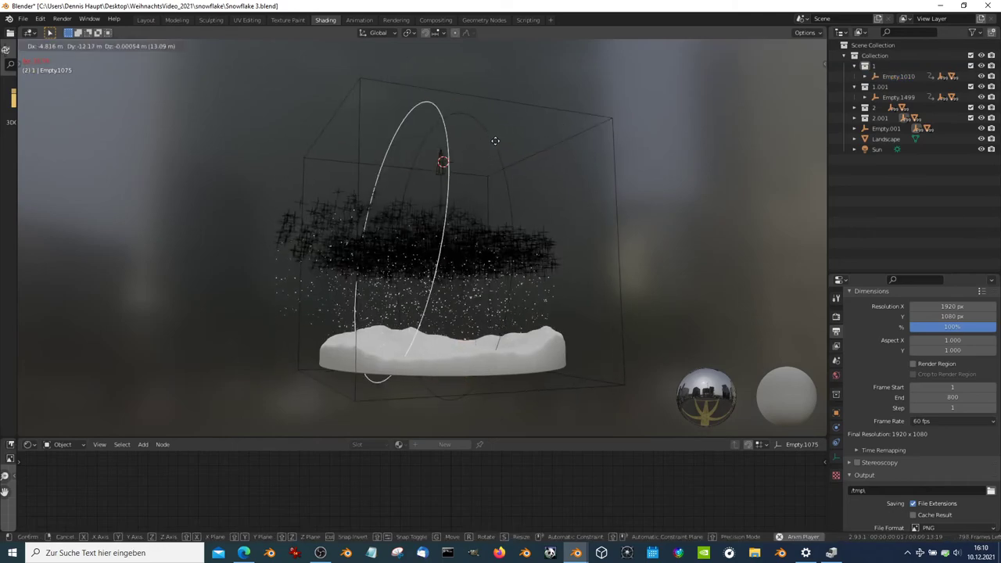
click(564, 116)
key(g)
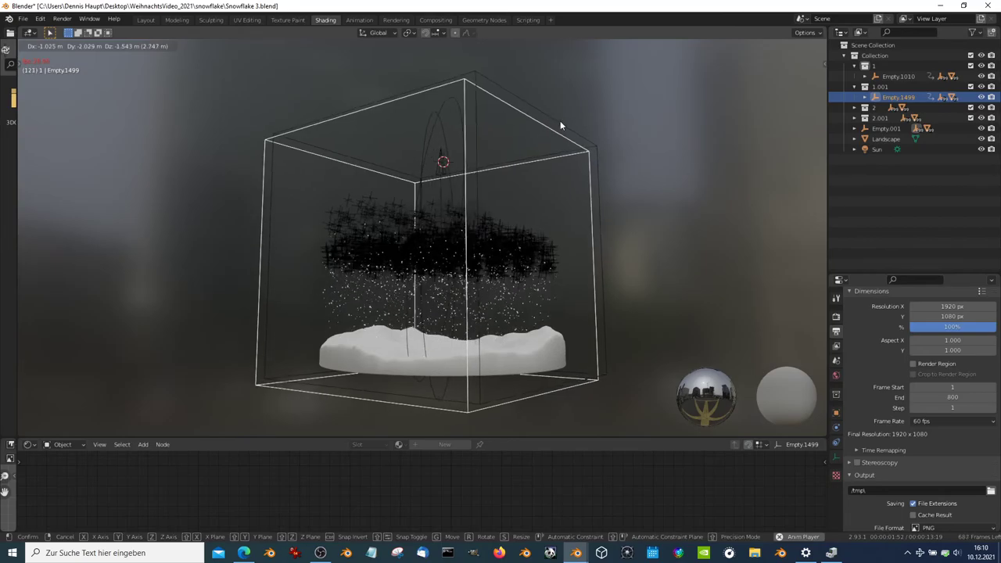
click(559, 125)
key(r)
click(612, 151)
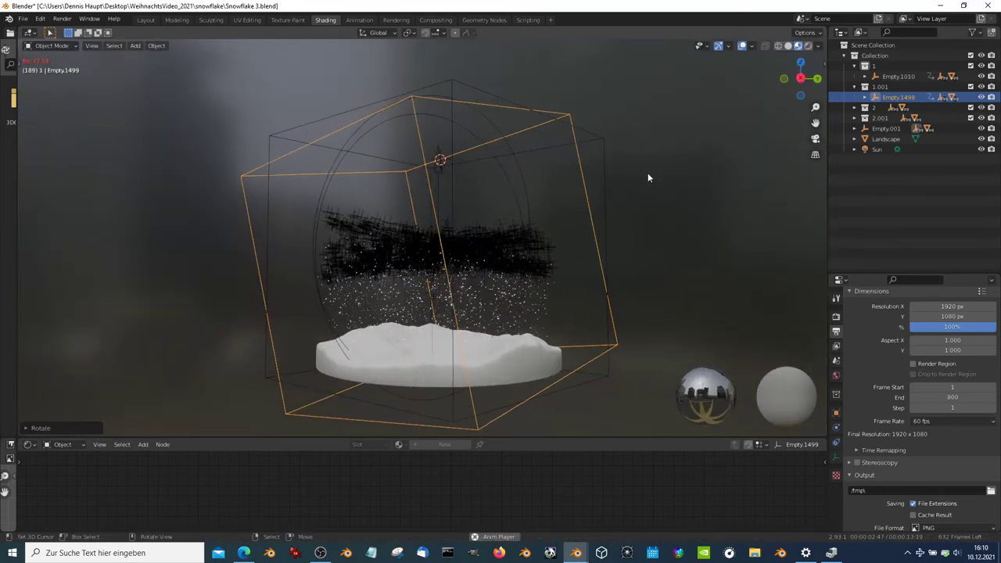
key(r)
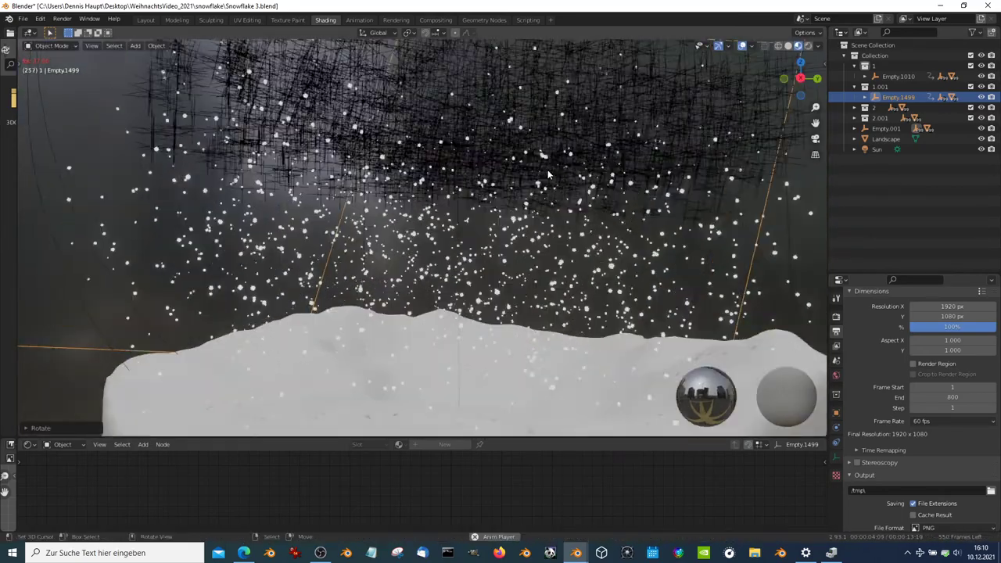
key(r)
click(599, 134)
Zoom in and maximize the 3D viewport to watch the falling snow.
scroll(602, 138, down, 3)
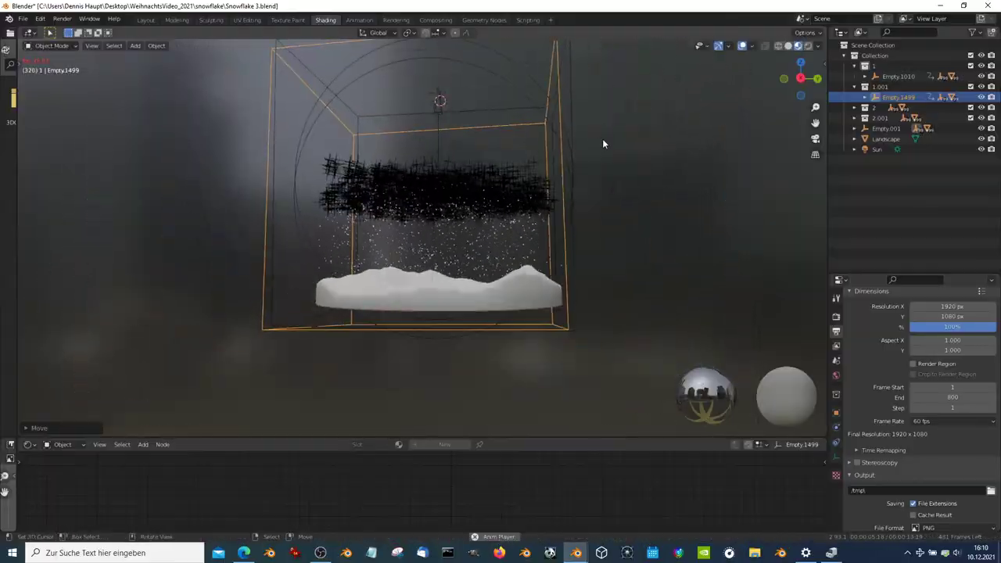
scroll(602, 140, up, 6)
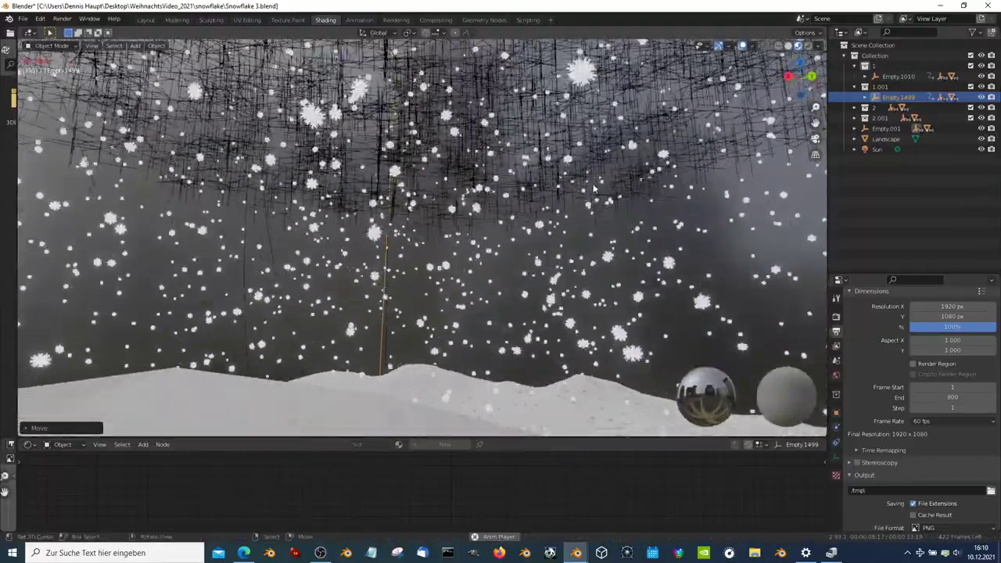
scroll(594, 172, up, 3)
scroll(590, 182, up, 2)
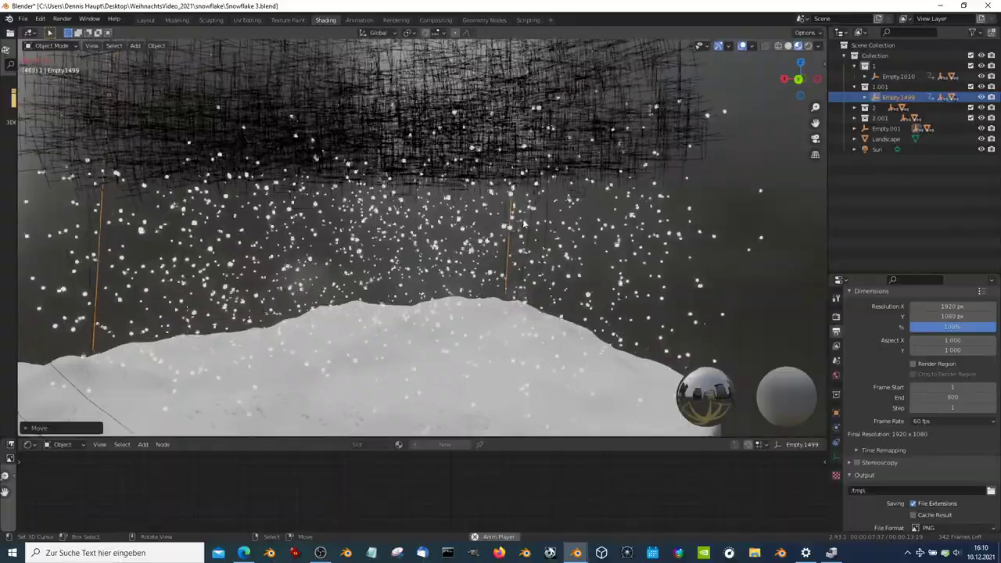
key(ctrl+space)
scroll(563, 266, down, 3)
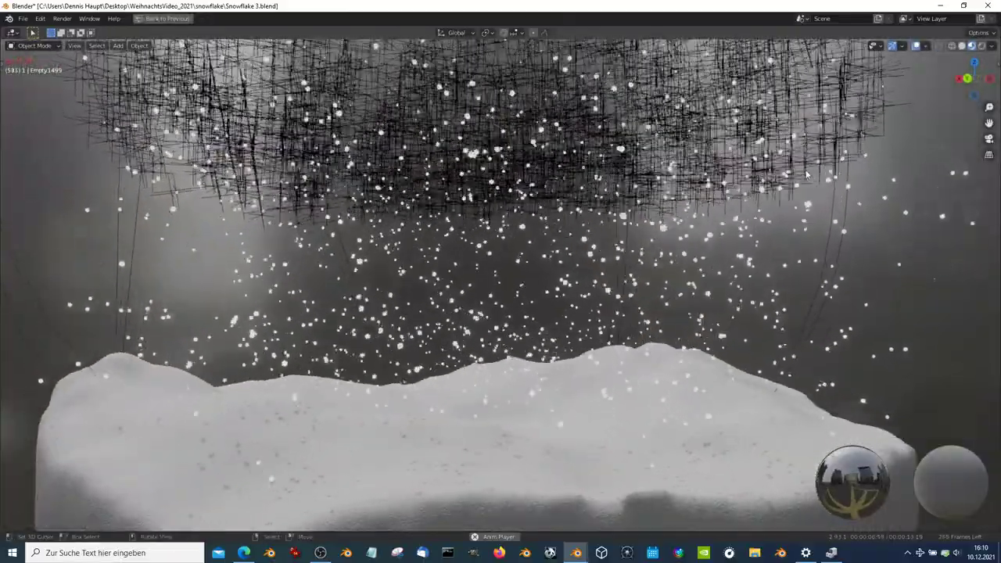
Hide the overlays, orbit and zoom around the snowfall, then restore the Shading layout.
key(shift+alt+z)
scroll(679, 250, up, 2)
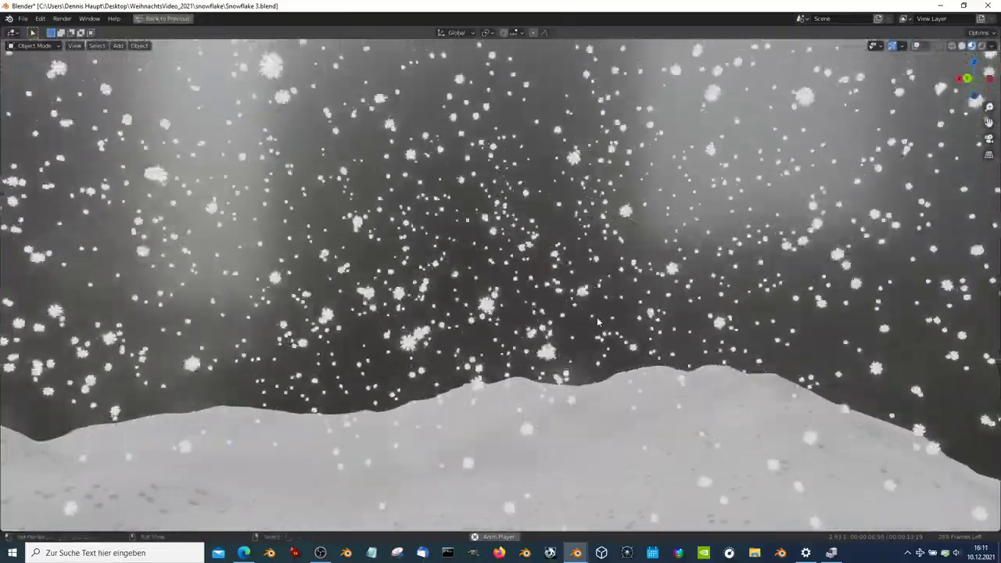
scroll(565, 269, up, 2)
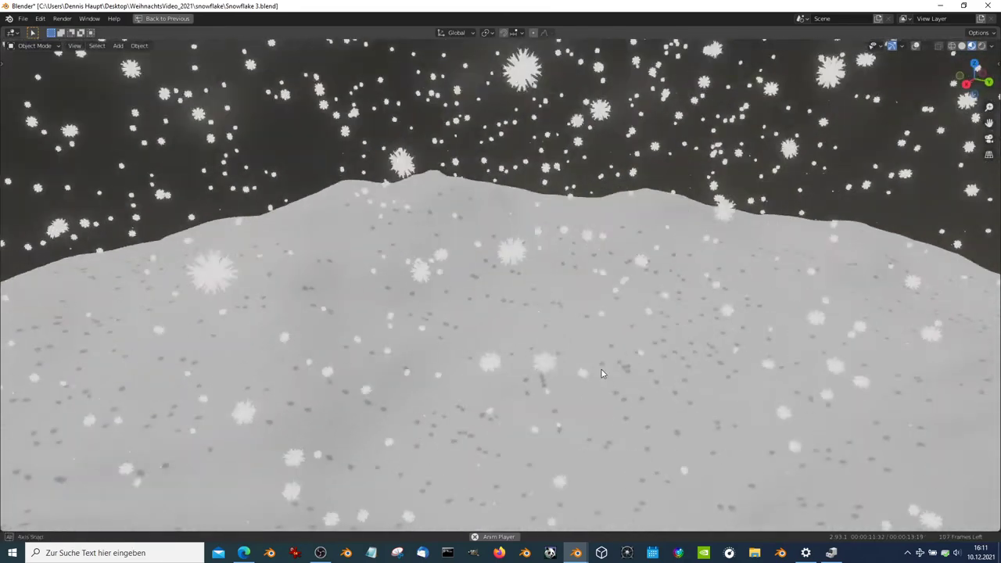
mouse_move(566, 265)
middle_down()
mouse_move(577, 266)
mouse_move(556, 310)
mouse_move(613, 292)
middle_up()
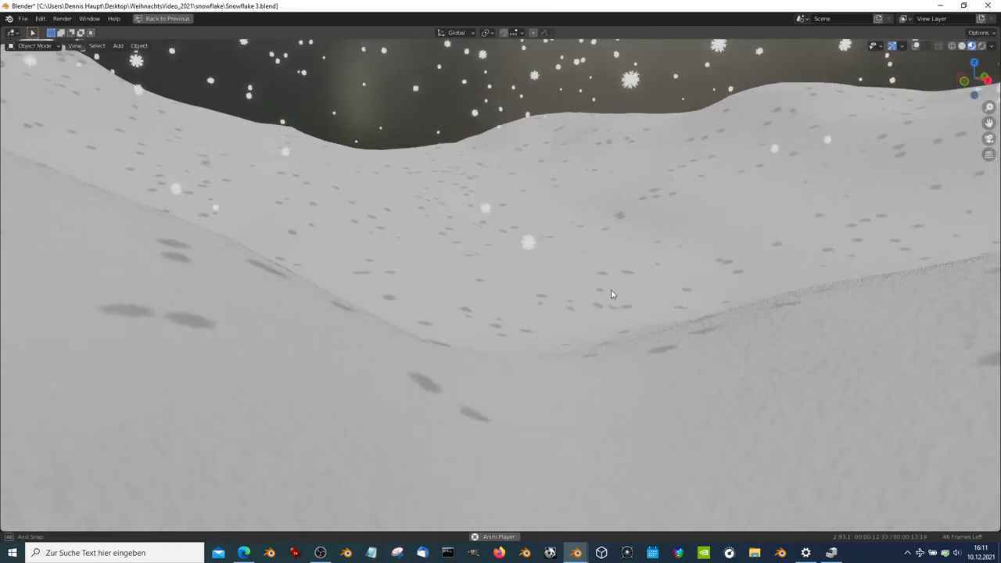
scroll(597, 176, down, 2)
scroll(591, 166, down, 4)
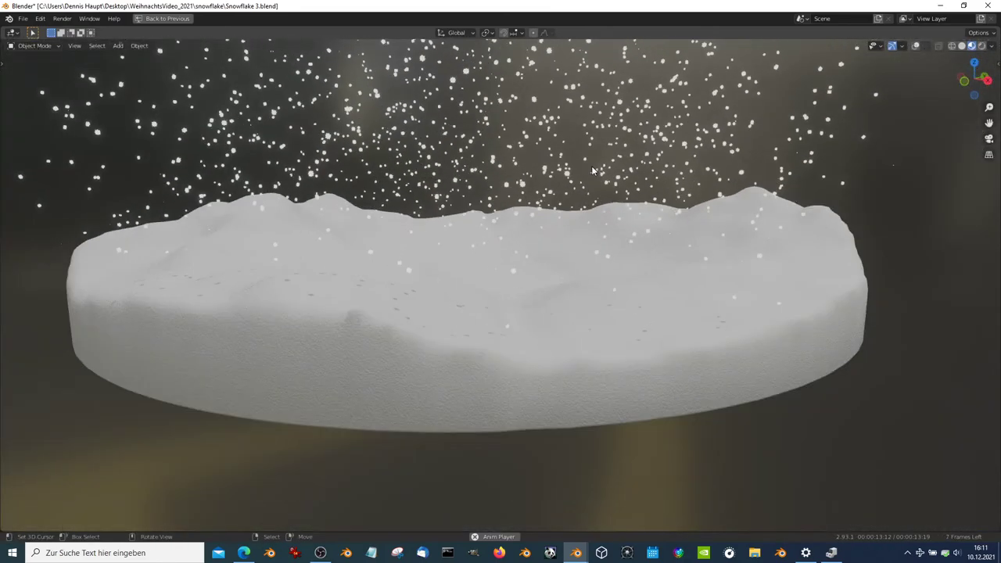
middle_drag(591, 165, 612, 320)
scroll(592, 331, up, 2)
scroll(592, 330, up, 2)
scroll(592, 331, up, 2)
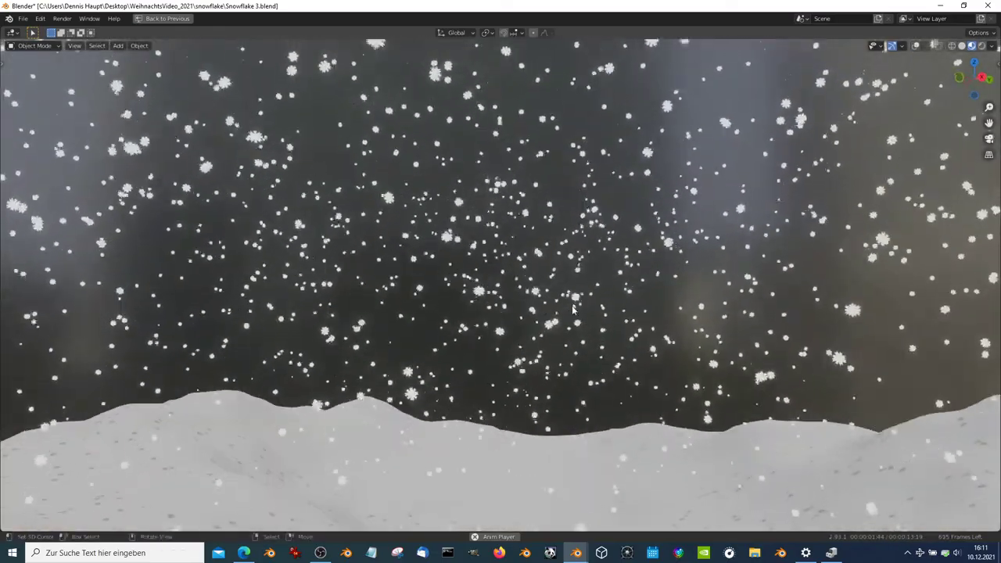
key(ctrl+space)
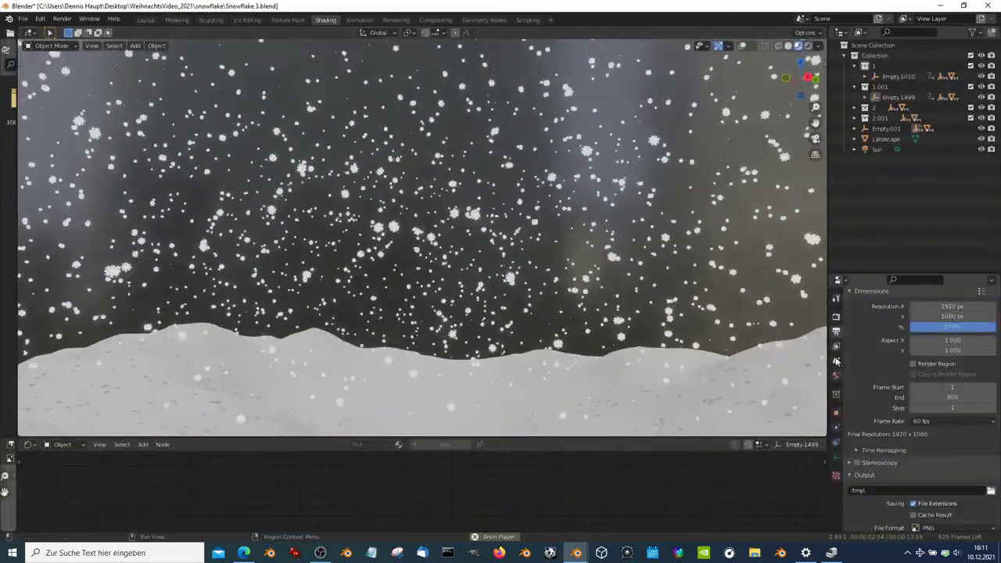
Set the Bloom intensity in Render Properties to 1.000.
click(835, 318)
scroll(852, 344, down, 3)
drag(938, 375, 965, 380)
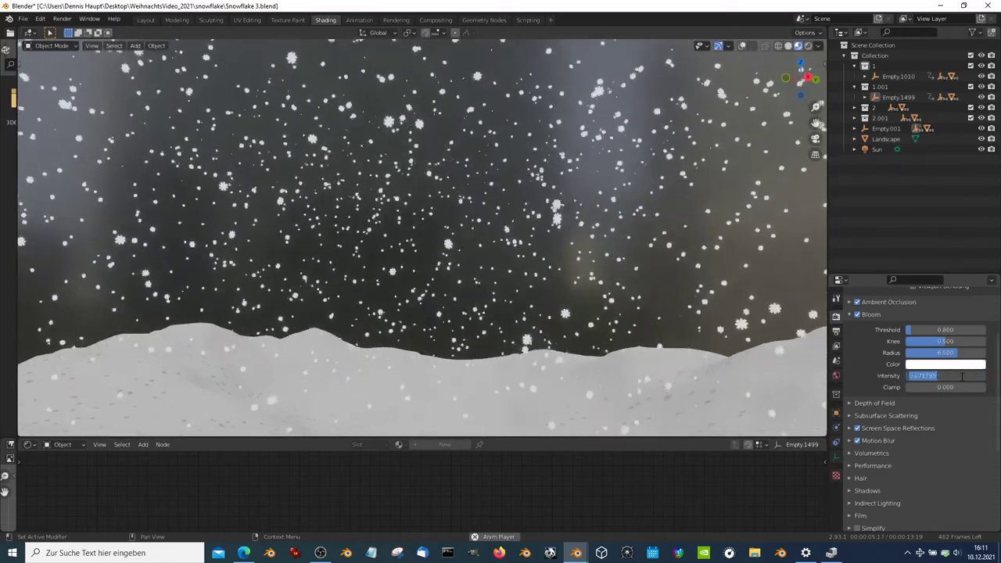
text(1)
key(Return)
scroll(592, 231, down, 3)
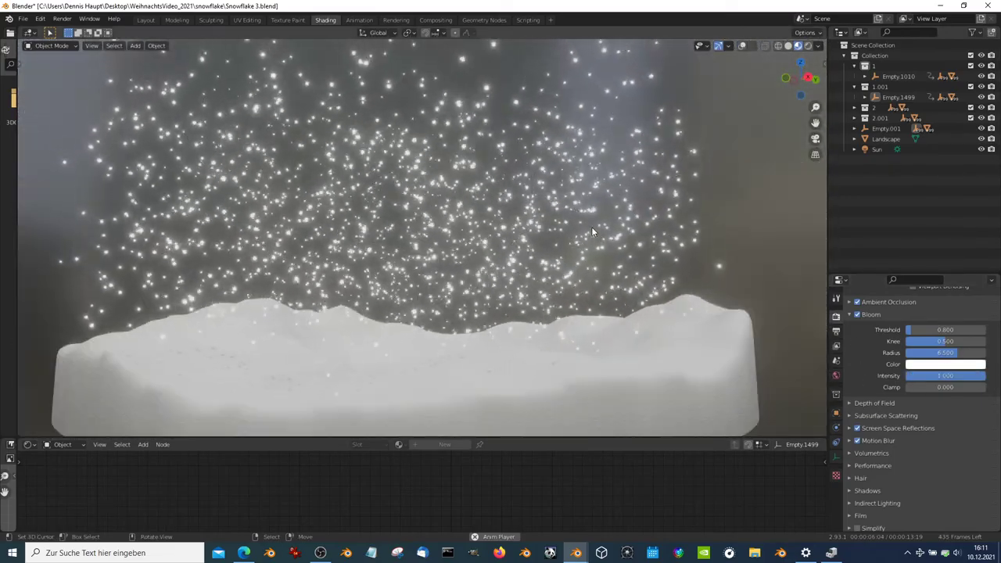
Preview the glowing snow in a maximized viewport orbited down toward the snow mound.
key(ctrl+space)
scroll(601, 308, up, 3)
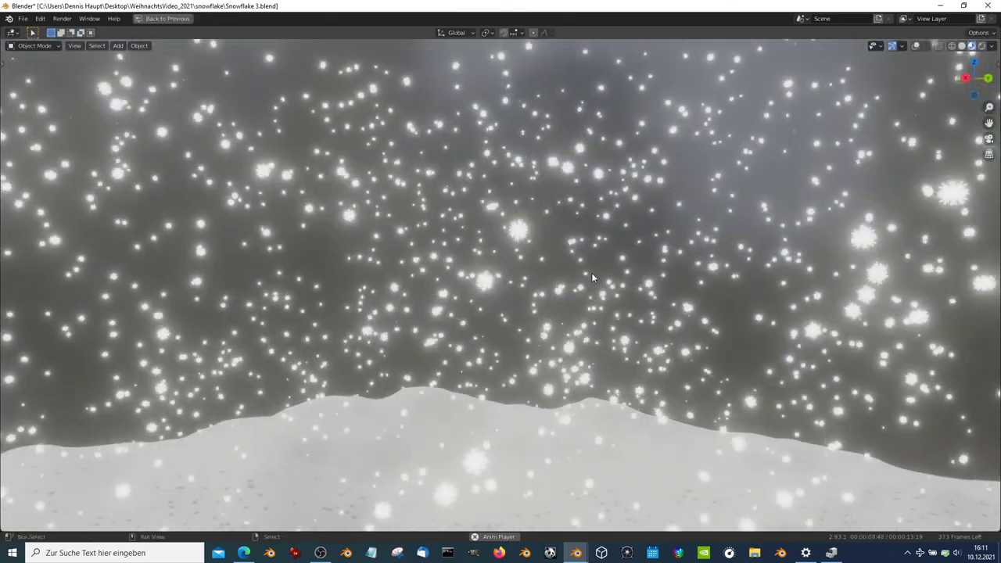
middle_drag(601, 308, 520, 264)
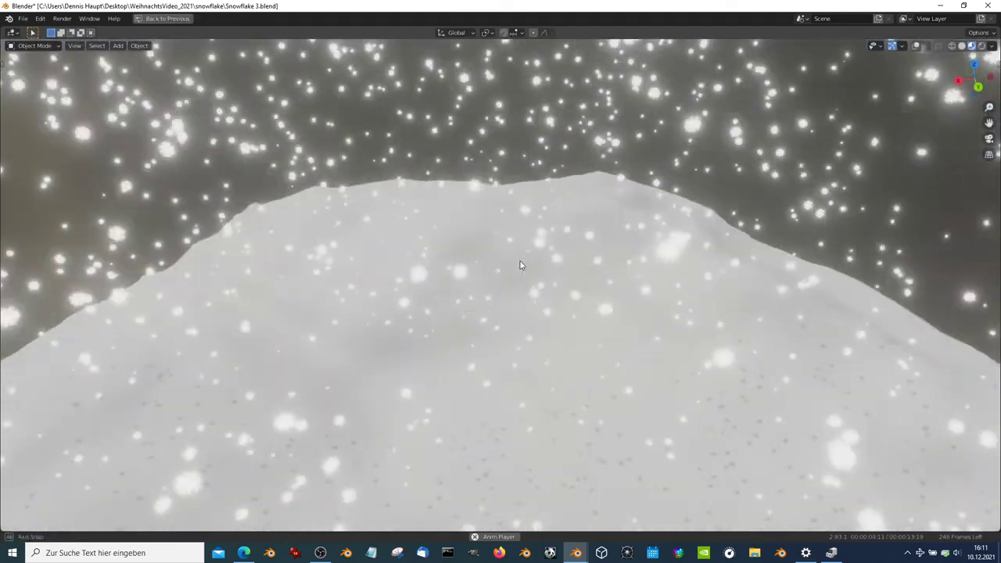
scroll(523, 270, down, 5)
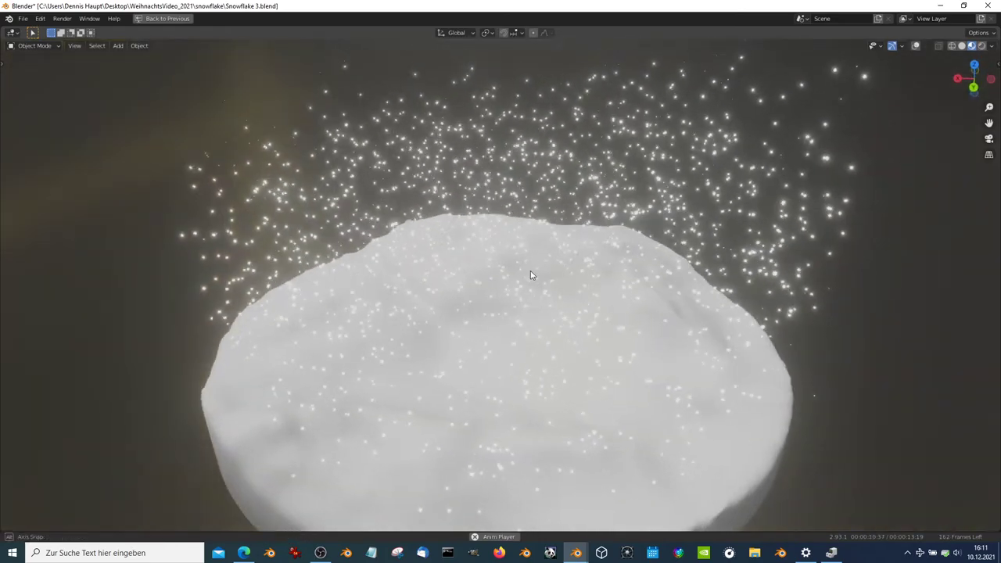
scroll(533, 279, up, 4)
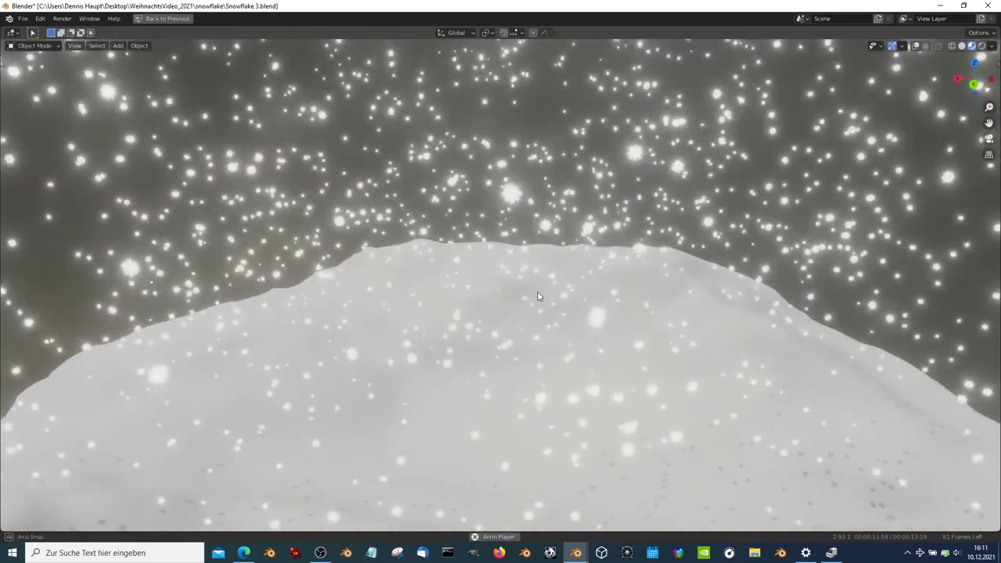
key(ctrl+space)
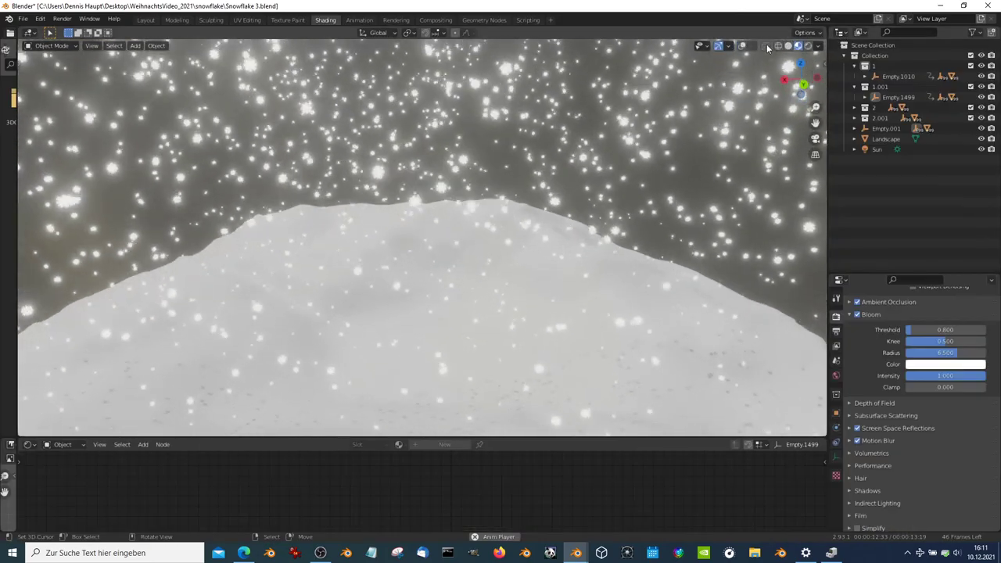
Turn the viewport overlays back on to show the emitter boxes.
click(742, 45)
scroll(477, 183, down, 6)
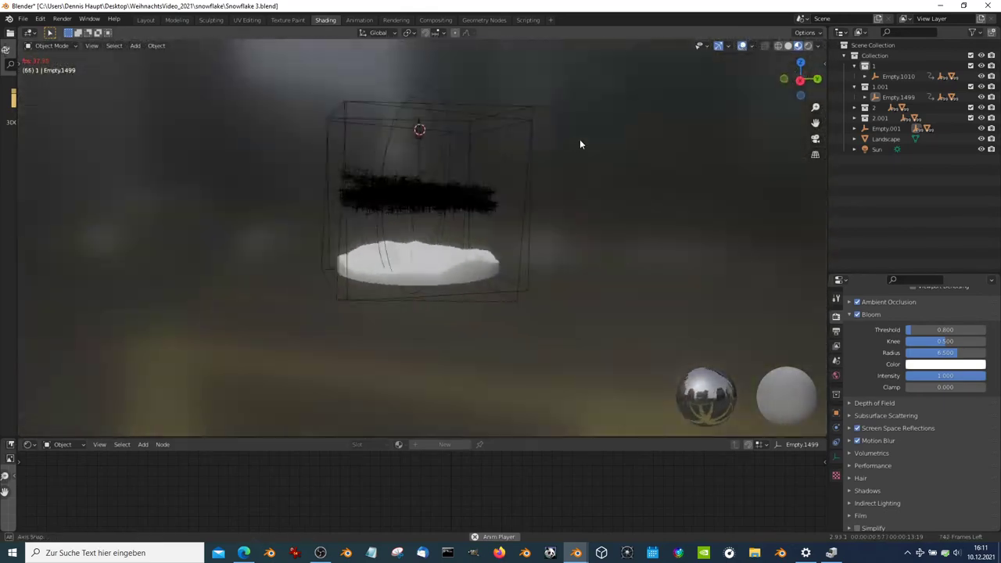
scroll(767, 114, up, 2)
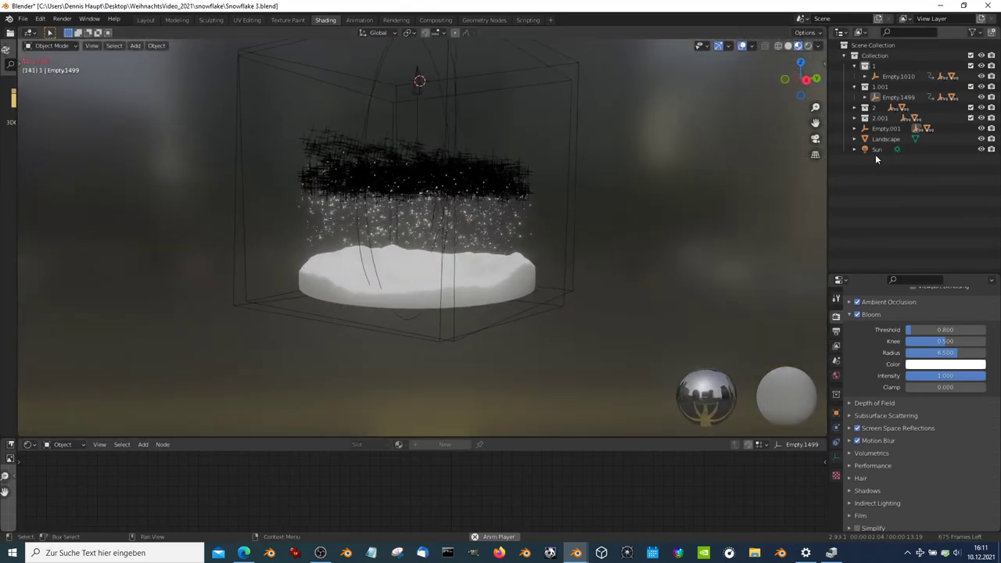
scroll(488, 217, up, 2)
scroll(489, 217, up, 3)
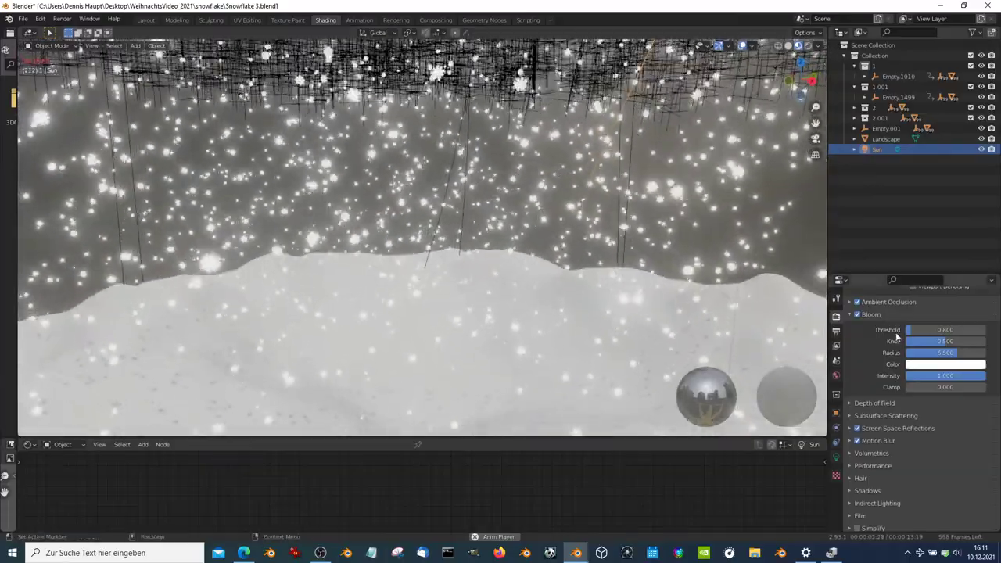
Enable Sun contact shadows: distance 3.4 m, bias 1.020, thickness 0.05 m, shadow bias 0.001.
click(836, 456)
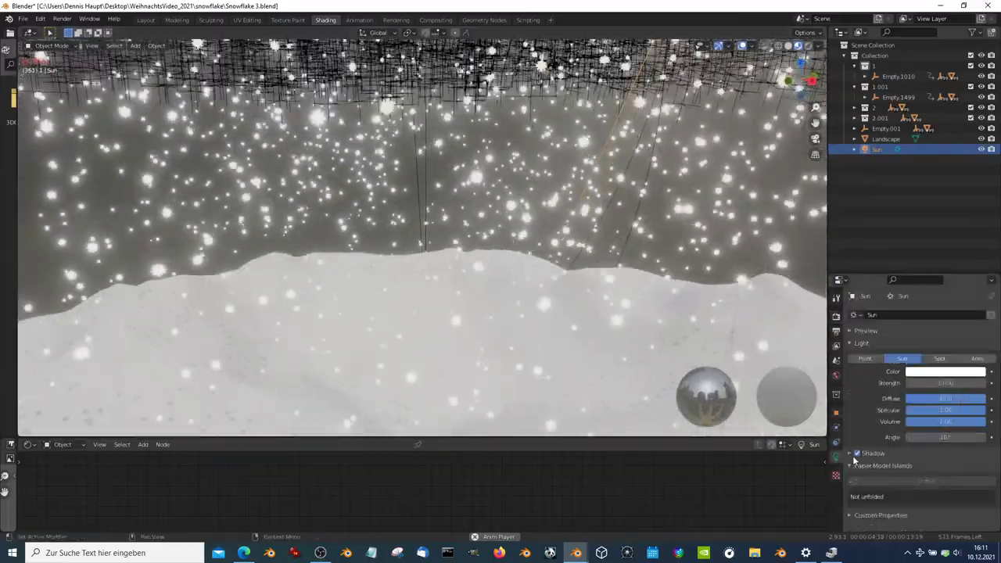
scroll(855, 403, down, 3)
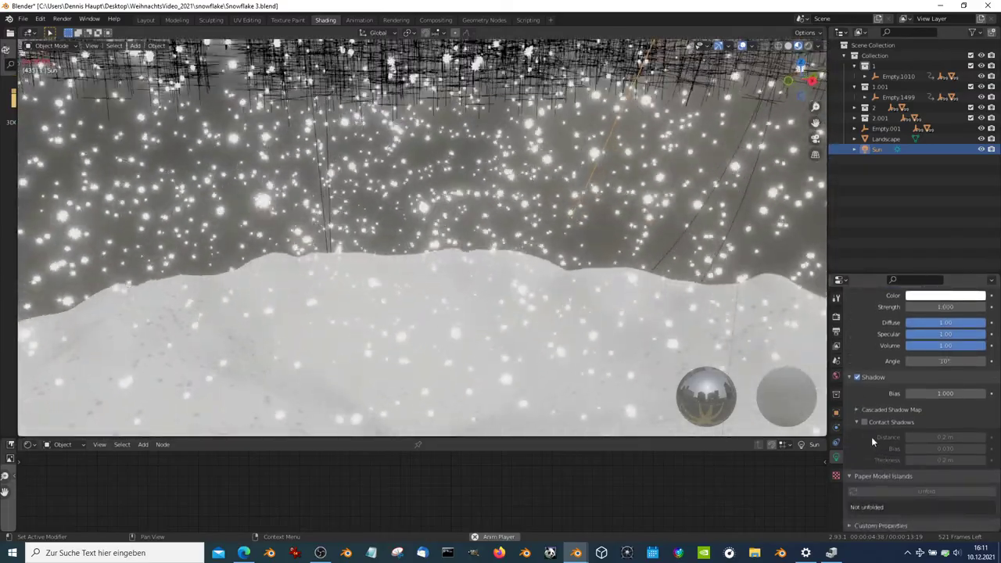
click(863, 423)
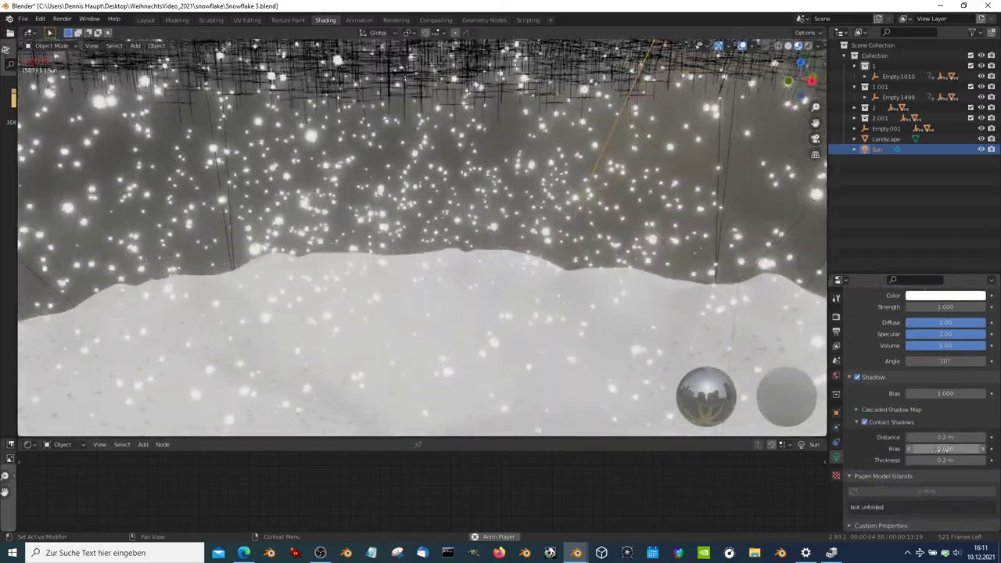
drag(943, 437, 963, 437)
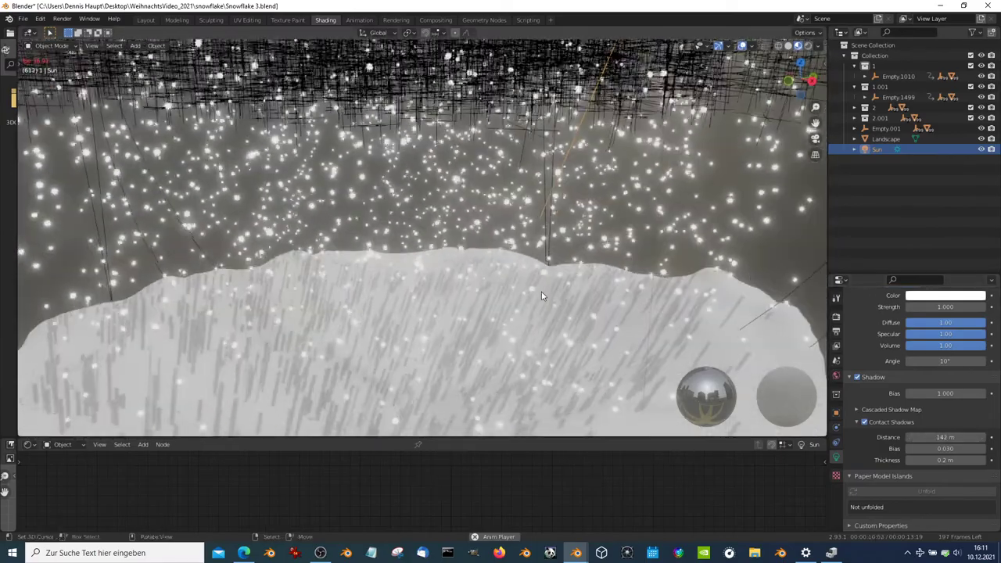
mouse_move(541, 290)
middle_down()
mouse_move(460, 204)
mouse_move(598, 192)
middle_up()
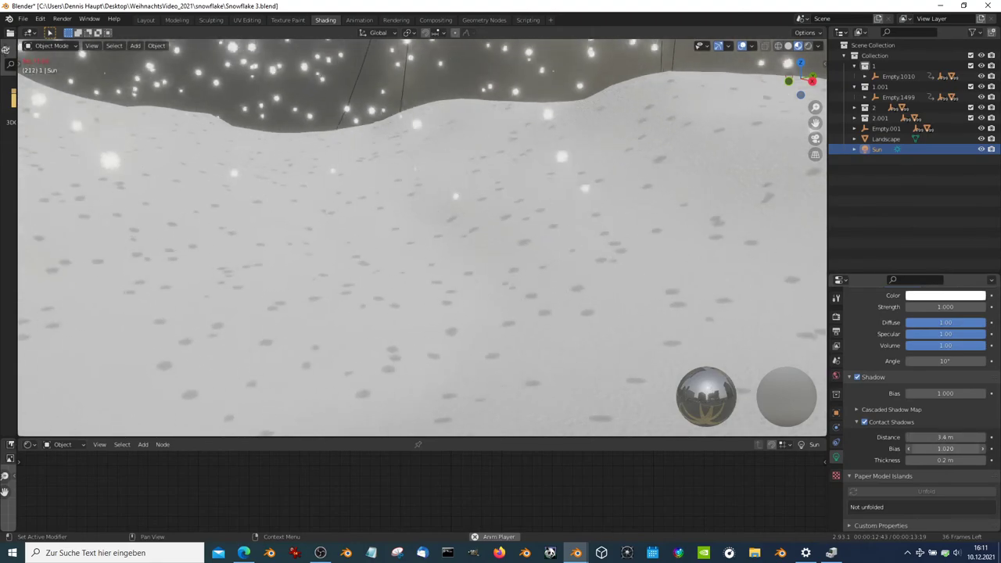
drag(946, 459, 907, 460)
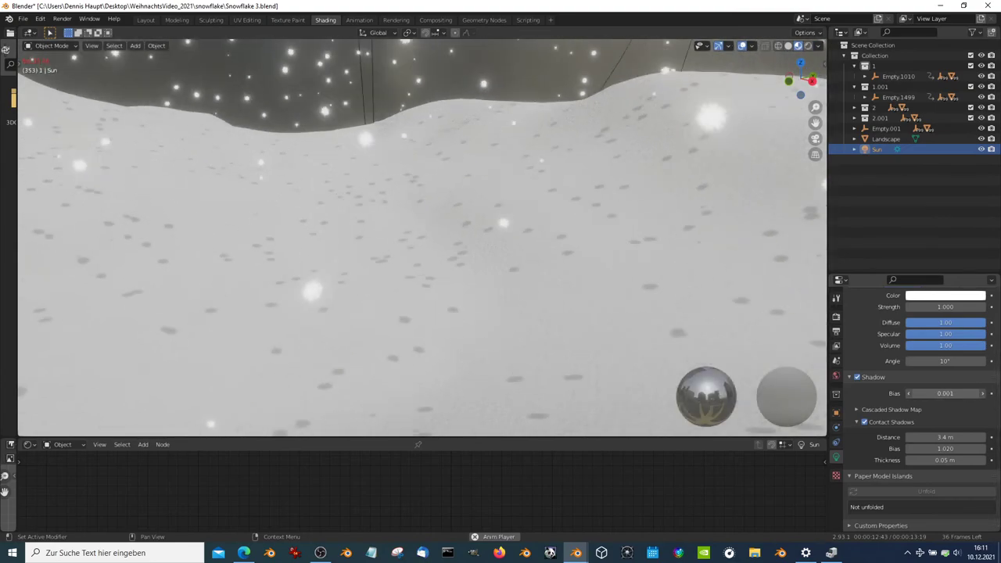
scroll(856, 377, up, 2)
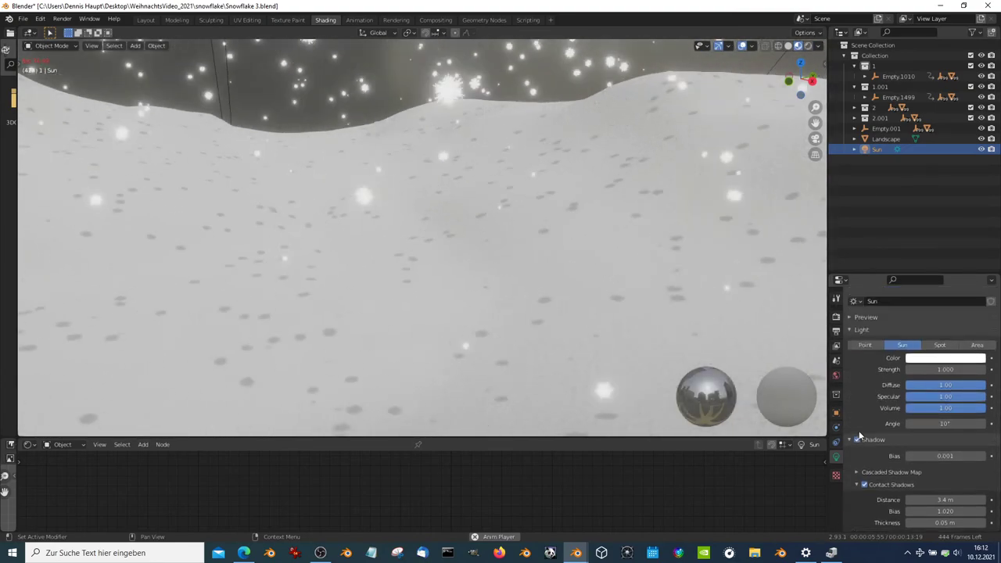
Change the Sun's Angle from 22.2° to 5.7°, then orbit and zoom to check the softer snow shadows.
drag(930, 423, 969, 423)
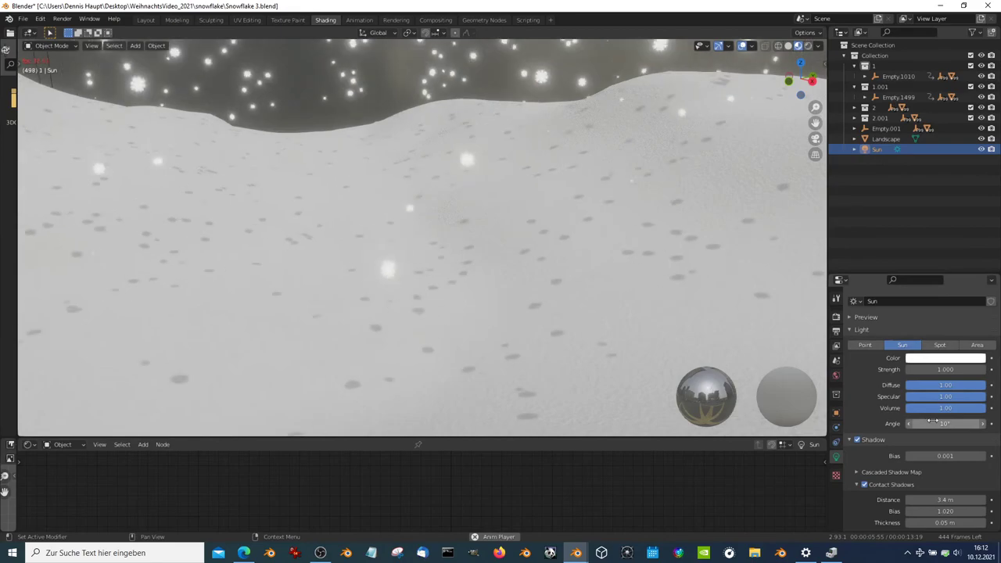
middle_drag(453, 196, 536, 184)
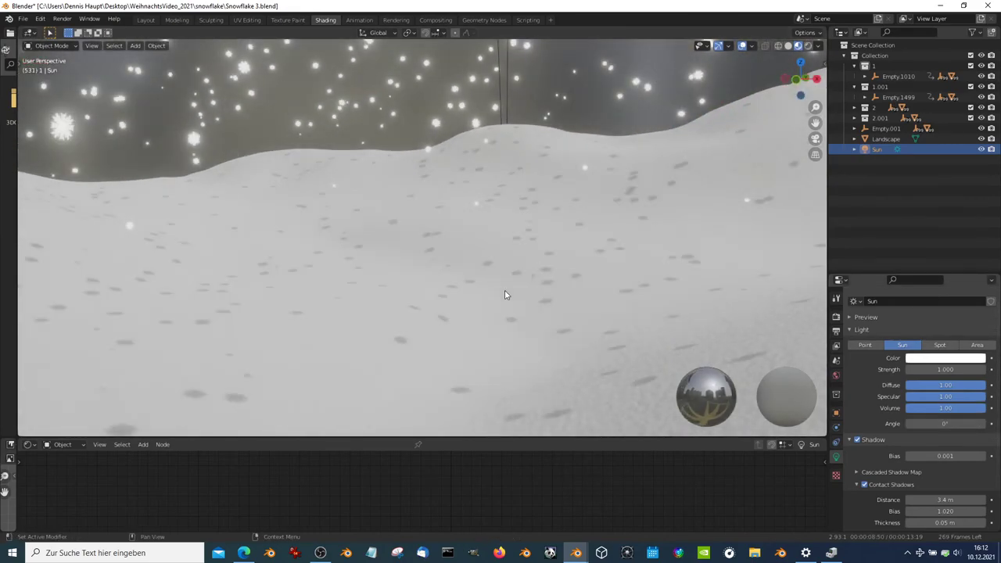
mouse_move(505, 295)
middle_down()
mouse_move(386, 217)
mouse_move(487, 239)
middle_up()
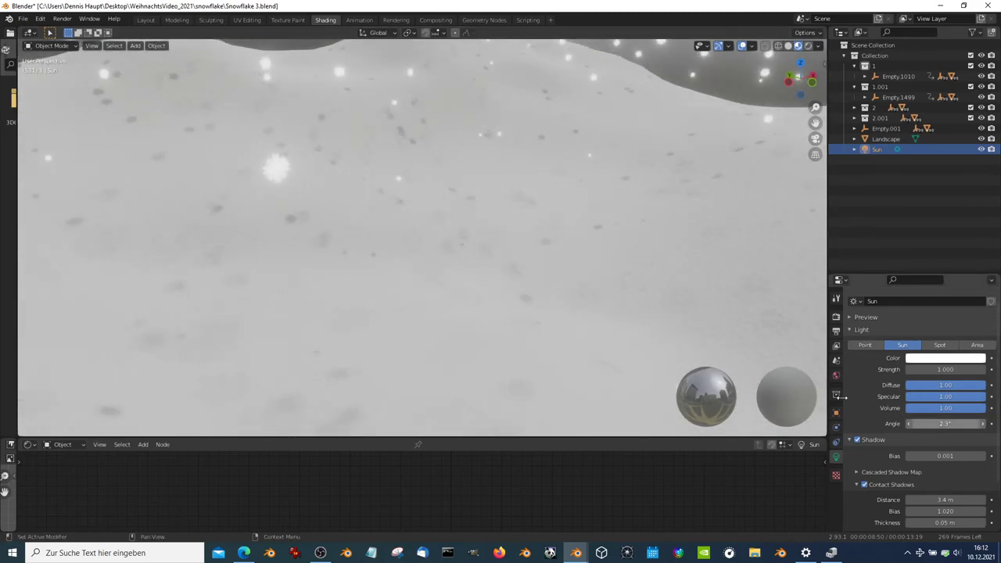
middle_drag(516, 298, 403, 237)
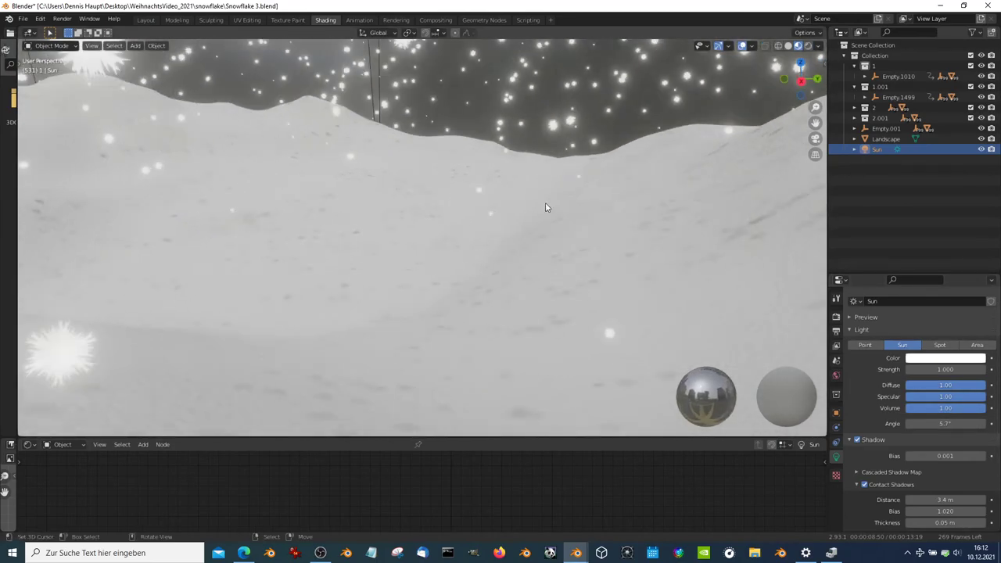
mouse_move(544, 204)
middle_down()
mouse_move(555, 193)
mouse_move(595, 232)
middle_up()
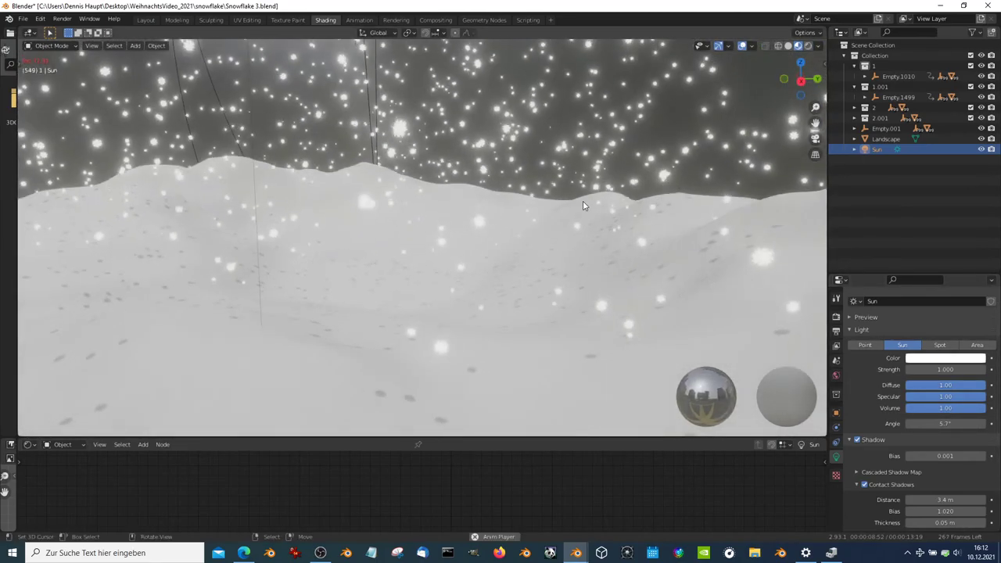
scroll(585, 206, down, 5)
scroll(607, 250, up, 2)
scroll(606, 222, down, 3)
Select the Empty.001 emitter in the outliner and give it a first rotation.
scroll(614, 200, down, 3)
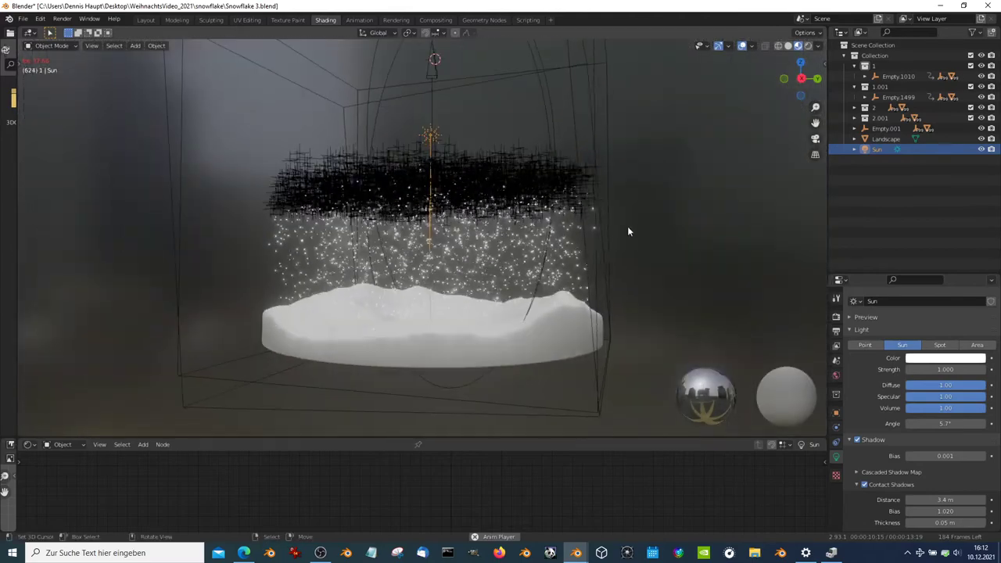
click(420, 70)
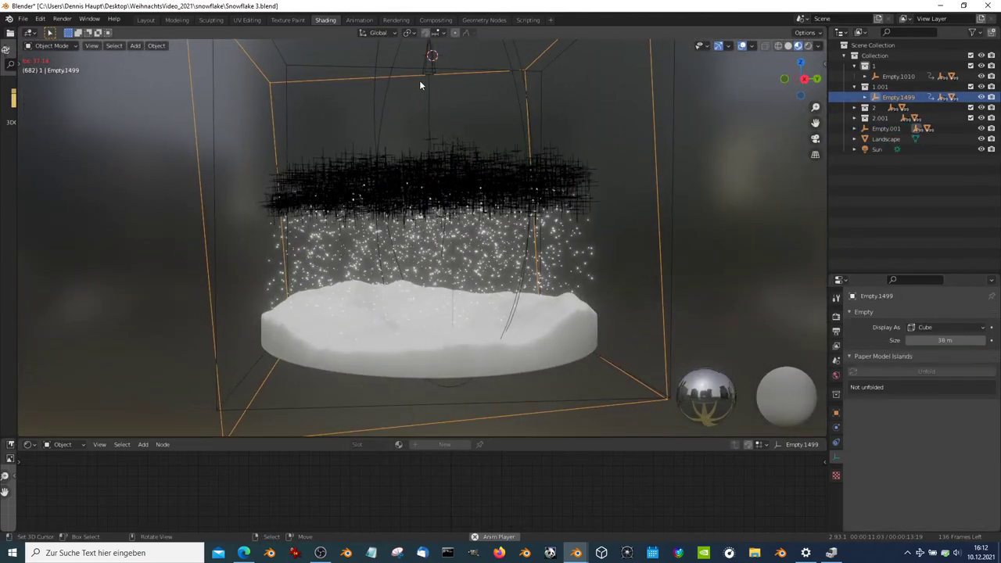
click(430, 81)
scroll(430, 83, down, 3)
key(g)
click(526, 139)
key(r)
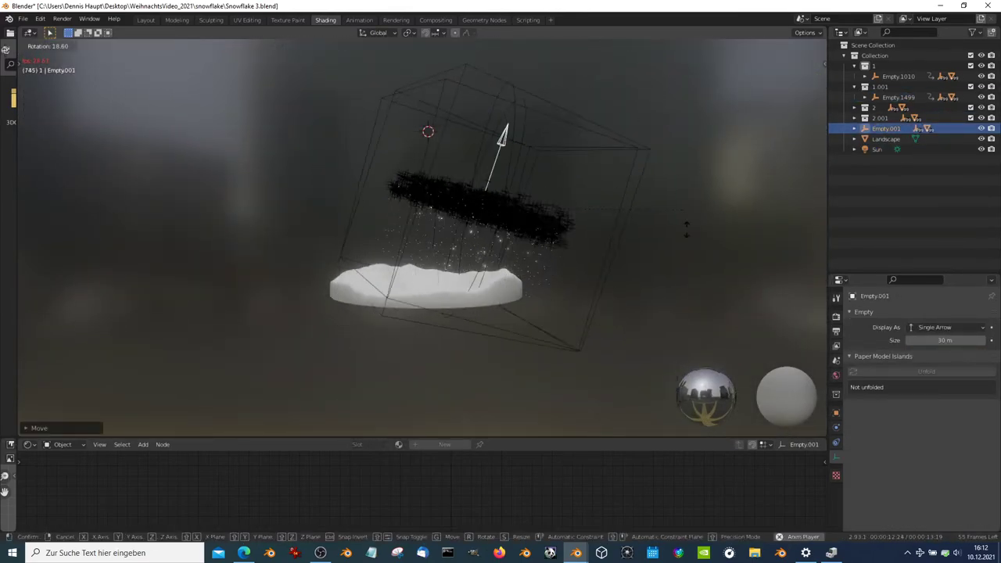
click(282, 275)
Rotate Empty.001 again so its snowfall slants diagonally toward the snow disc.
scroll(499, 139, up, 3)
scroll(500, 172, up, 3)
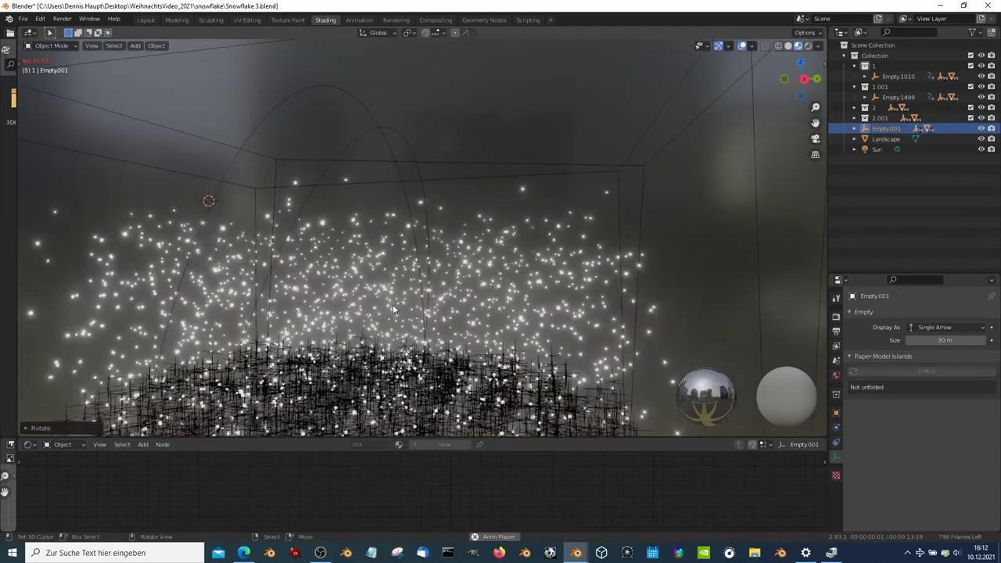
scroll(509, 203, up, 2)
scroll(509, 217, down, 3)
scroll(516, 235, down, 2)
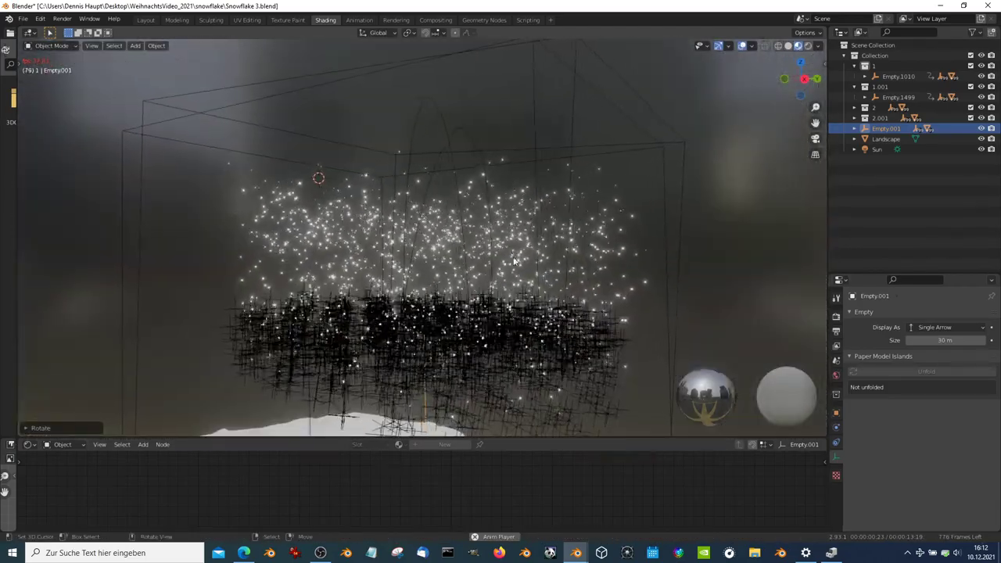
key(r)
click(544, 200)
middle_drag(544, 201, 563, 156)
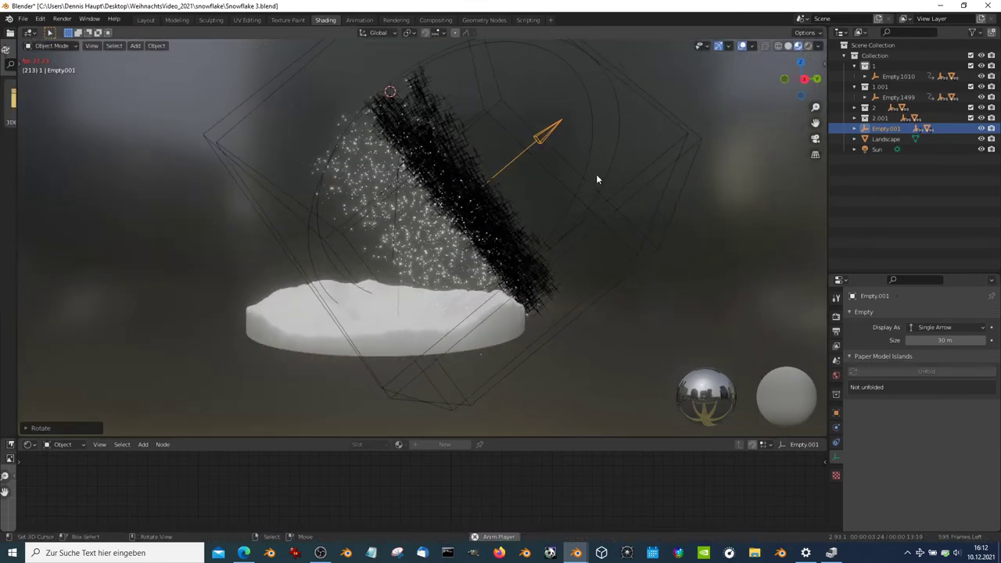
Stop the snowfall playback and switch to the combined move, rotate and scale Transform tool.
key(space)
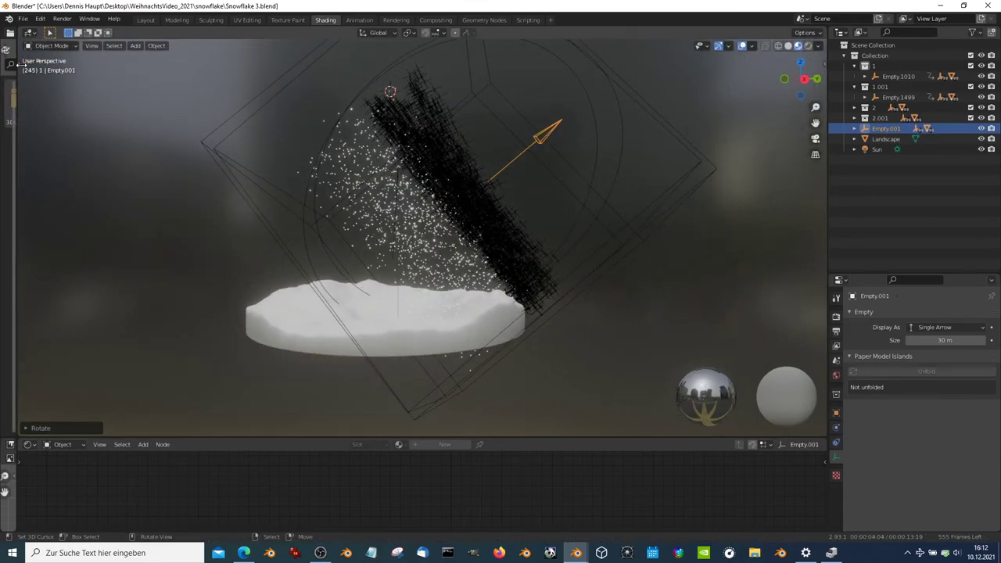
key(t)
click(31, 160)
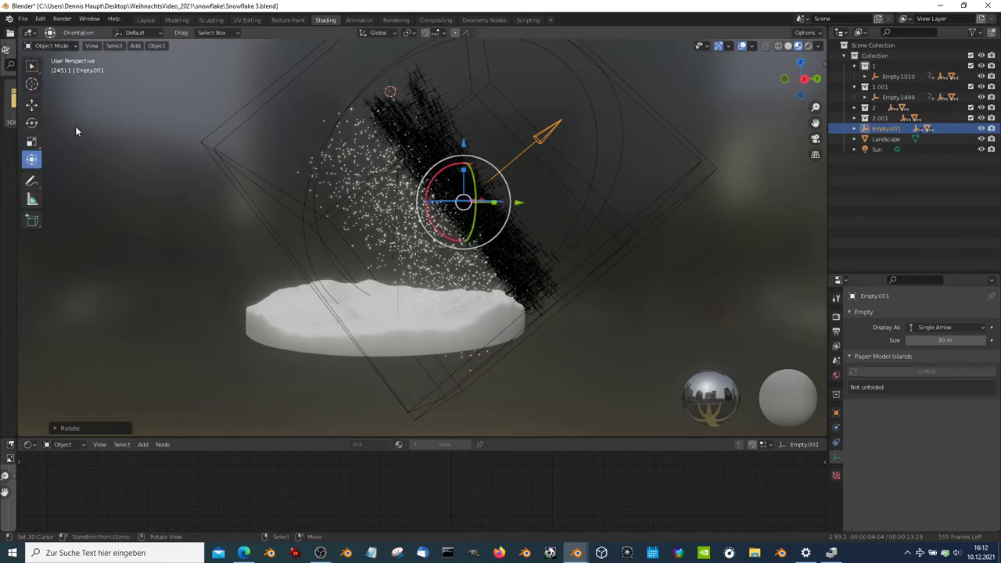
Set the transform orientation to Normal and re-rotate the emitter.
click(376, 32)
click(355, 86)
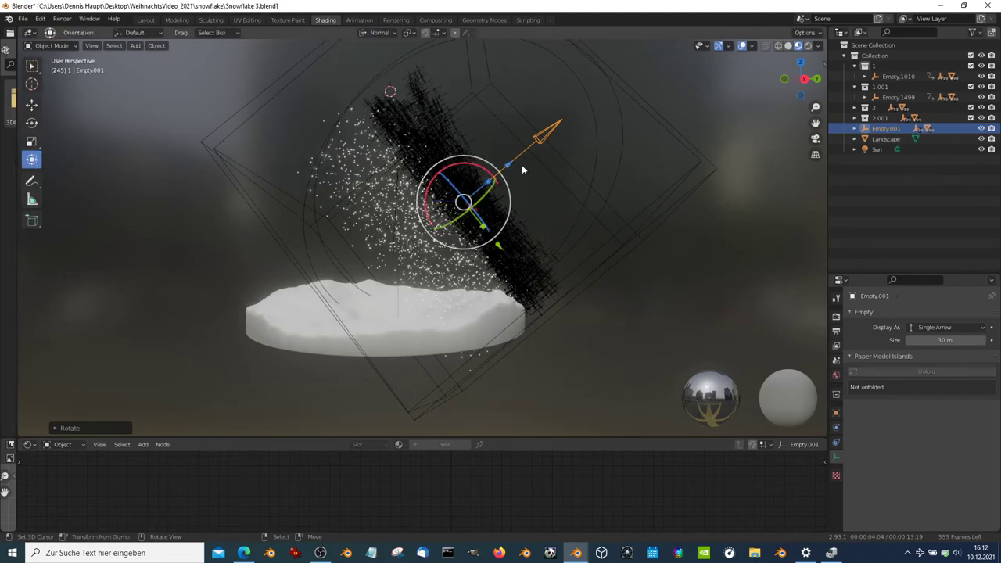
key(s)
key(g)
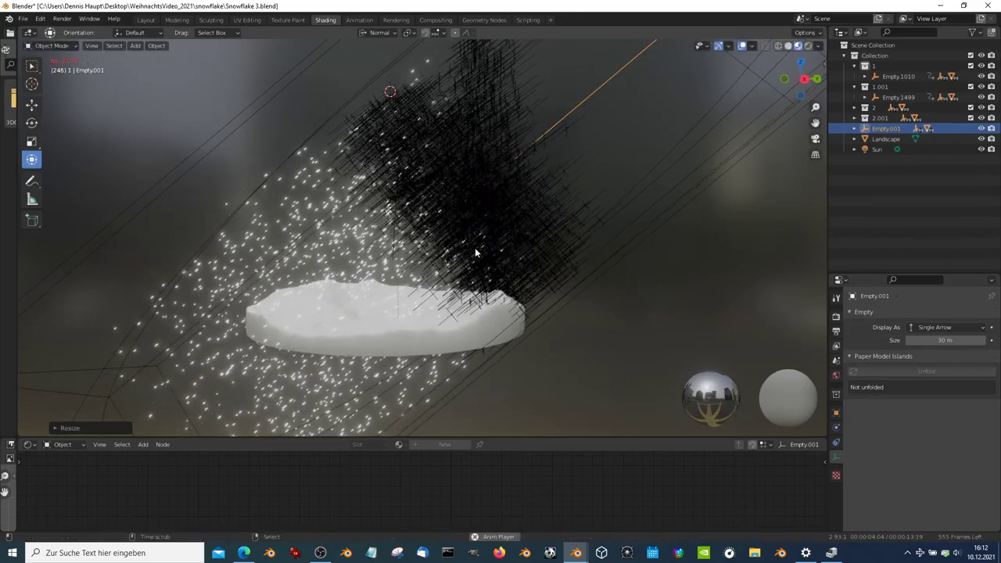
click(647, 335)
key(r)
click(647, 335)
middle_drag(648, 335, 630, 167)
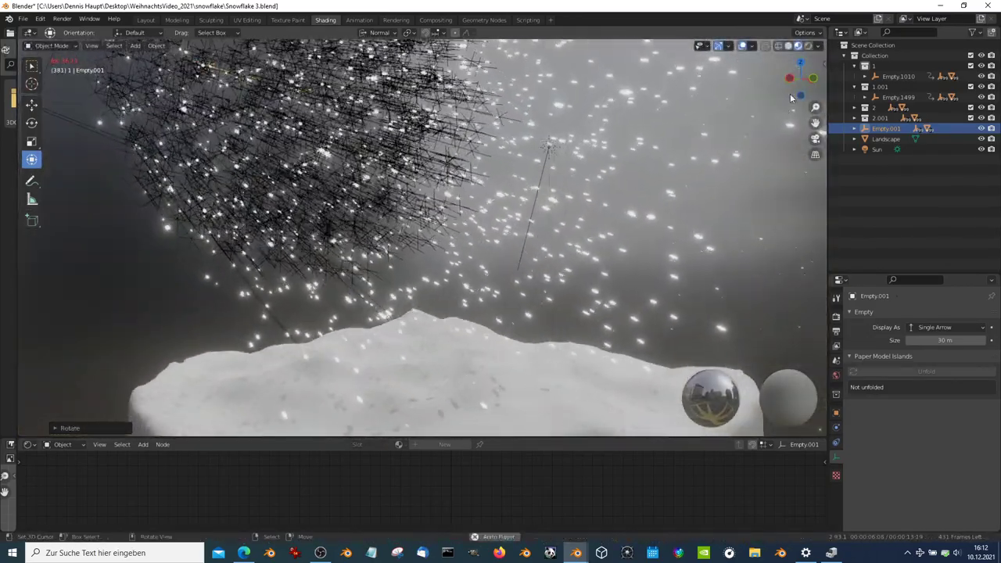
Hide the viewport overlays and move the emitter to a new position.
key(shift+alt+z)
scroll(669, 118, up, 3)
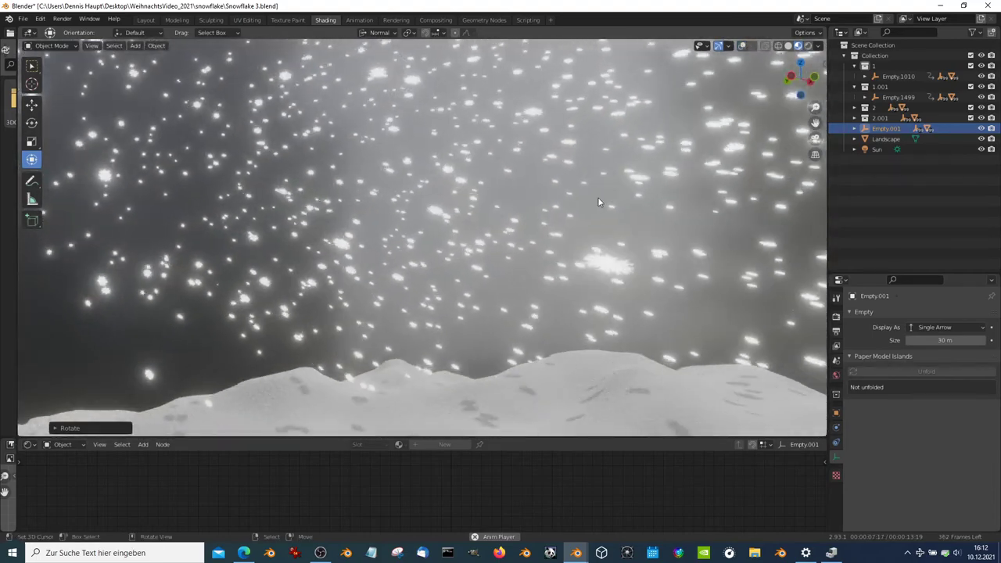
key(g)
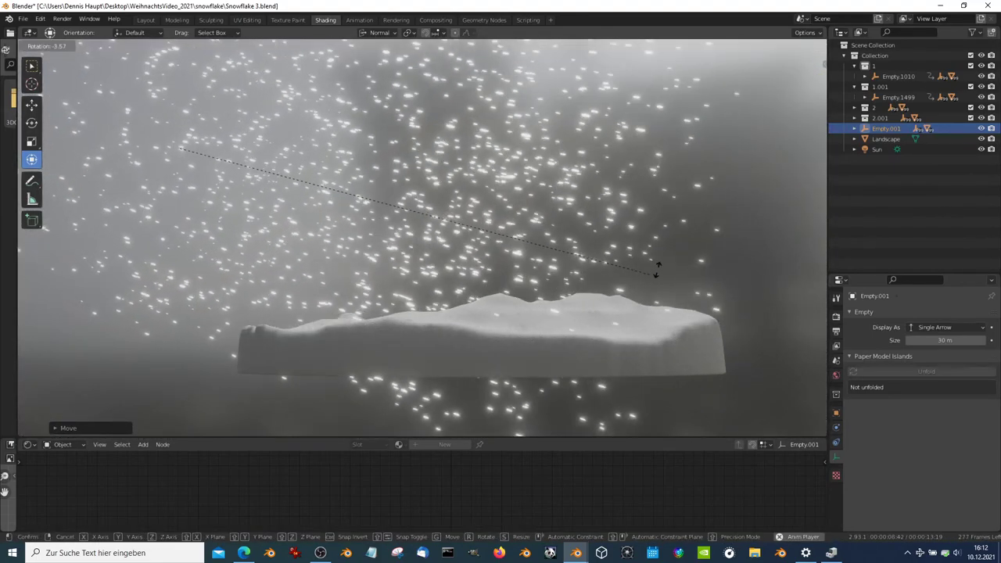
click(665, 258)
scroll(656, 203, up, 3)
Scale the emitter up so snowflakes spread all around the landscape disc.
middle_drag(634, 181, 502, 219)
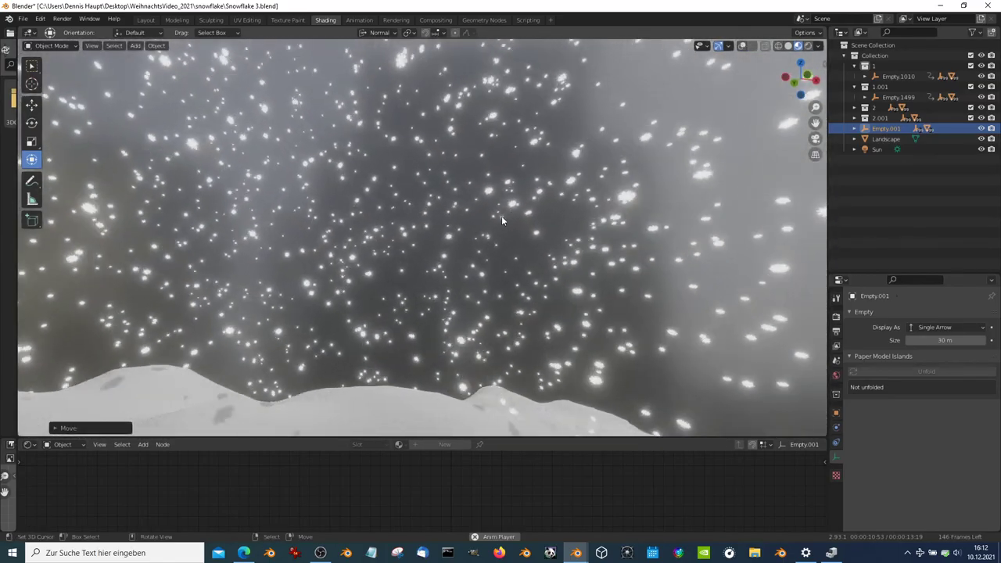
middle_drag(502, 218, 538, 190)
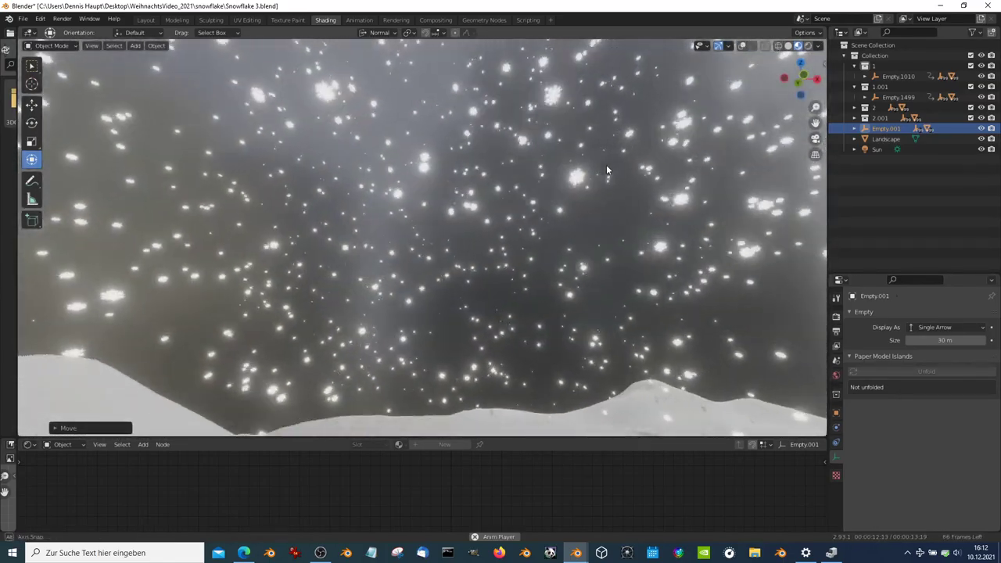
scroll(602, 168, down, 5)
middle_drag(597, 175, 548, 227)
key(s)
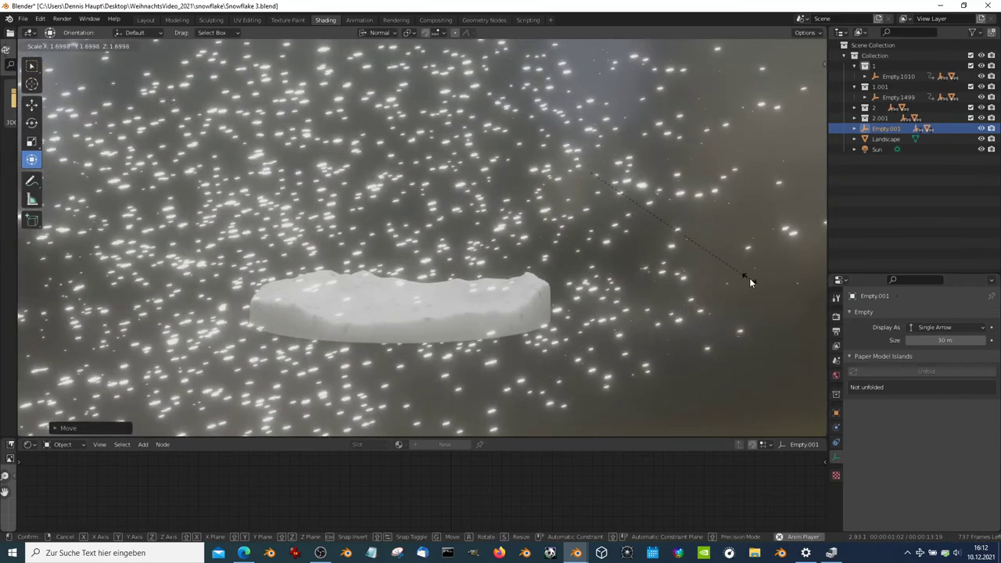
click(749, 282)
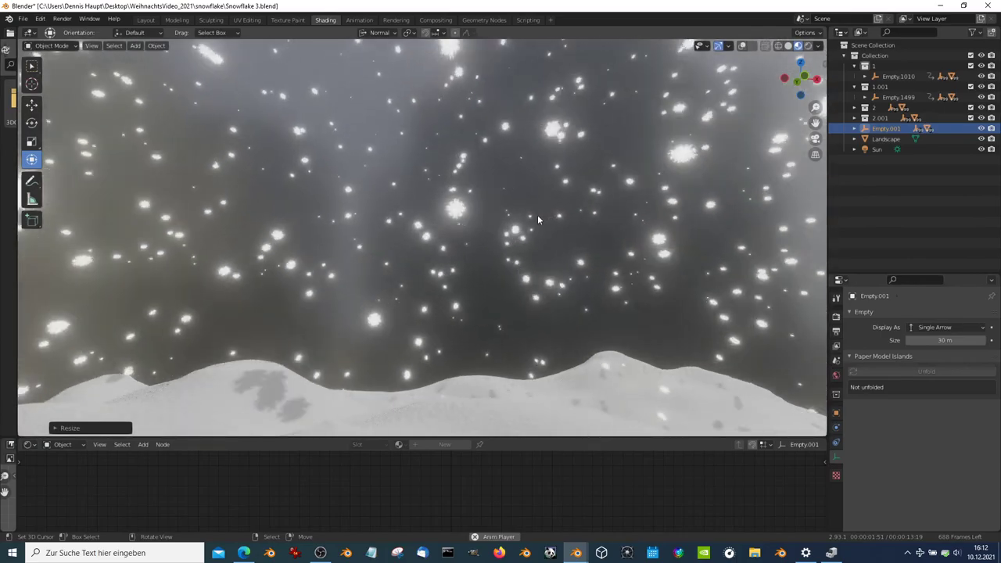
Maximize the 3D viewport with Ctrl+Space to fill the whole window.
middle_drag(539, 221, 454, 233)
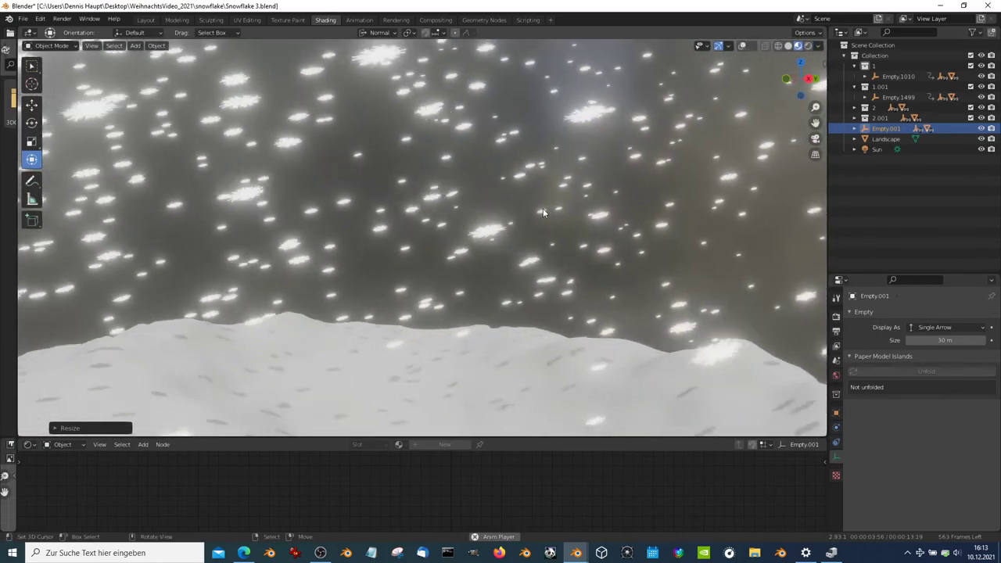
key(ctrl+space)
mouse_move(575, 272)
middle_down()
mouse_move(575, 227)
mouse_move(420, 208)
middle_up()
Clear the emitter's location with Alt+G and move it back above the mound.
scroll(421, 208, down, 5)
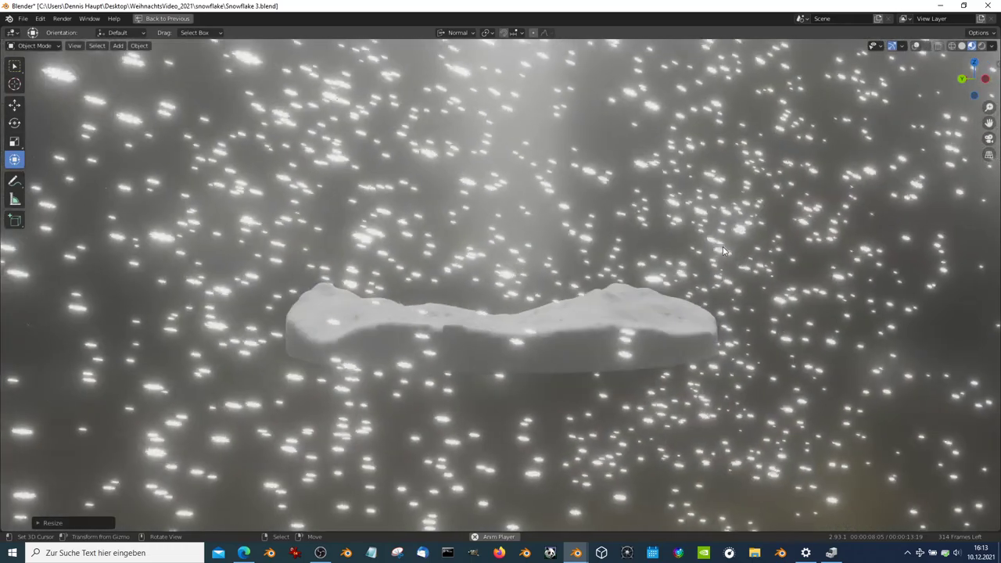
scroll(749, 244, down, 3)
scroll(673, 211, up, 2)
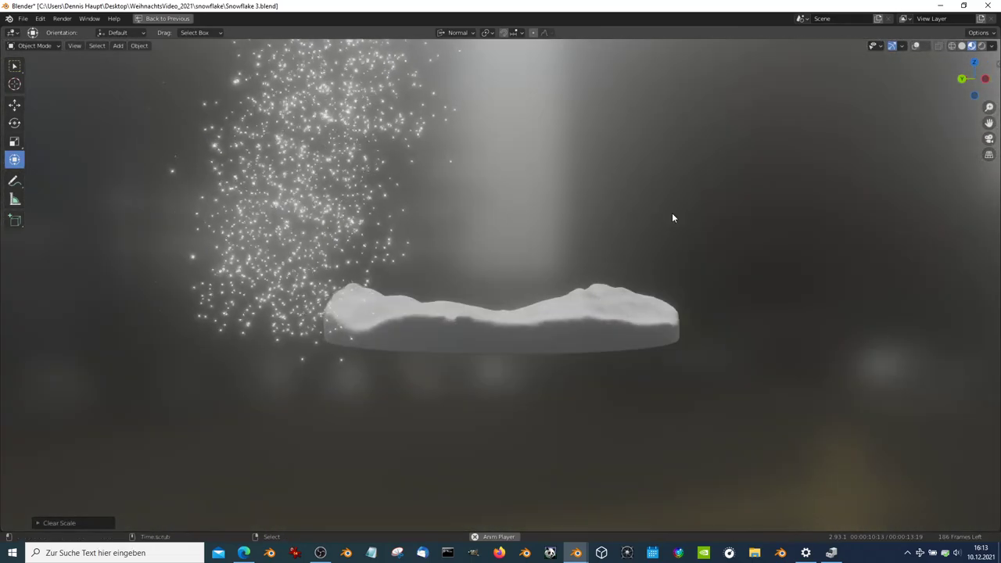
key(alt+g)
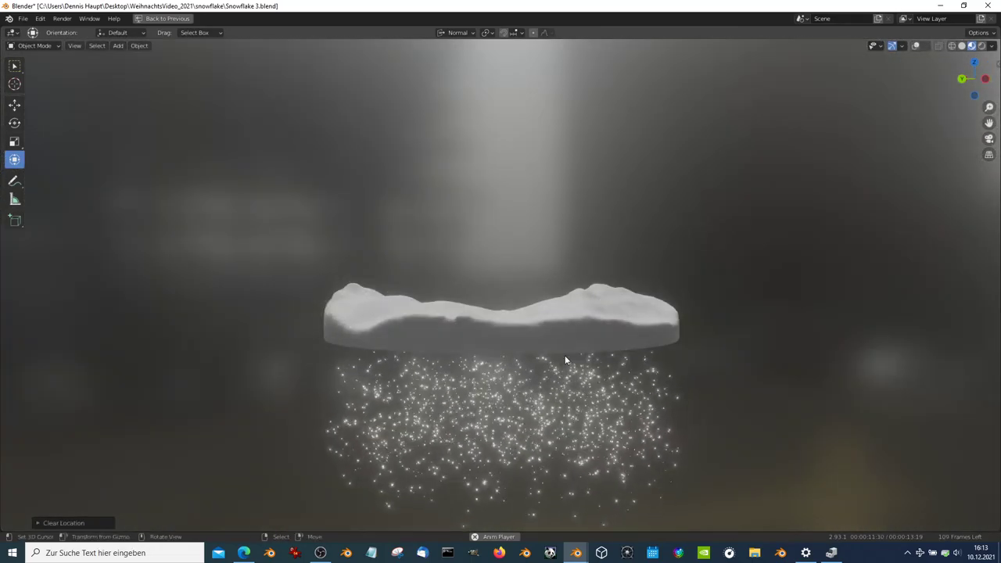
mouse_move(565, 358)
middle_down()
mouse_move(617, 306)
mouse_move(655, 341)
middle_up()
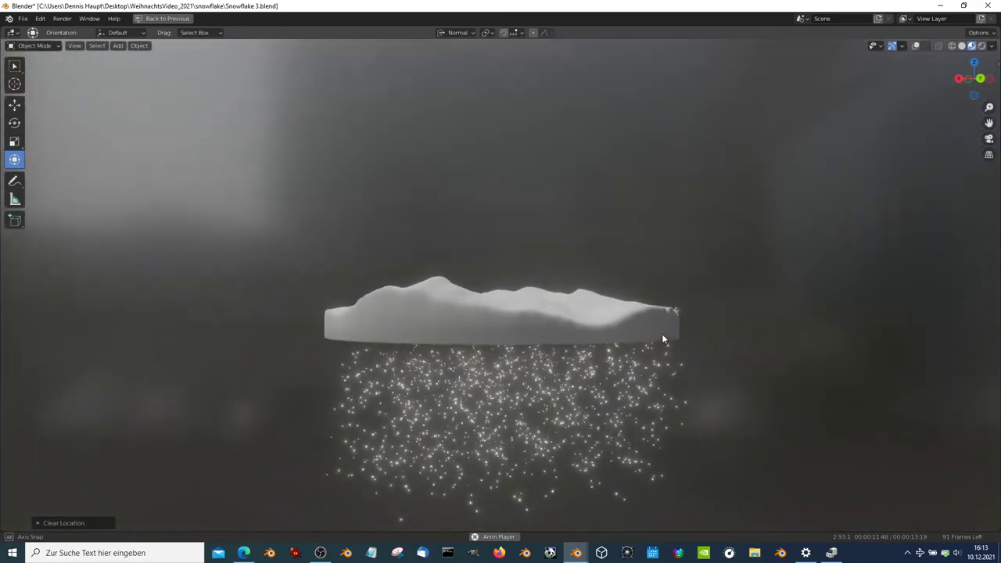
key(g)
click(663, 158)
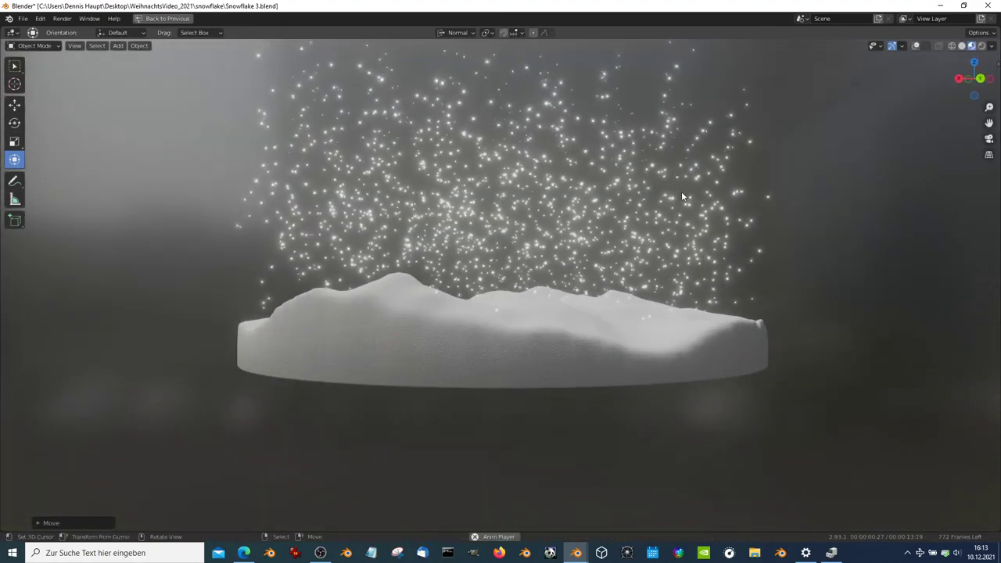
Resize the emitter and reposition it over the snow mound.
middle_drag(691, 209, 697, 263)
key(s)
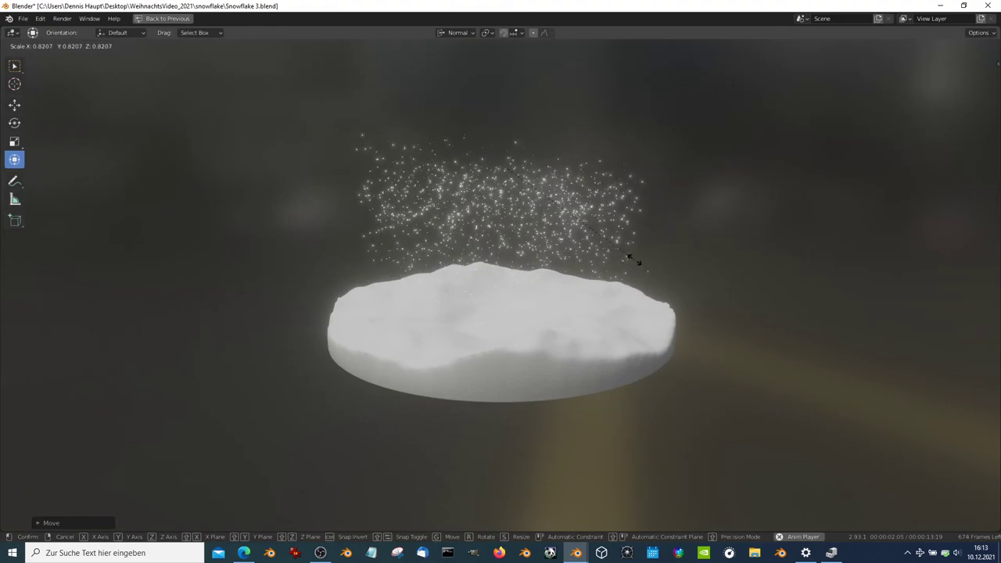
click(616, 189)
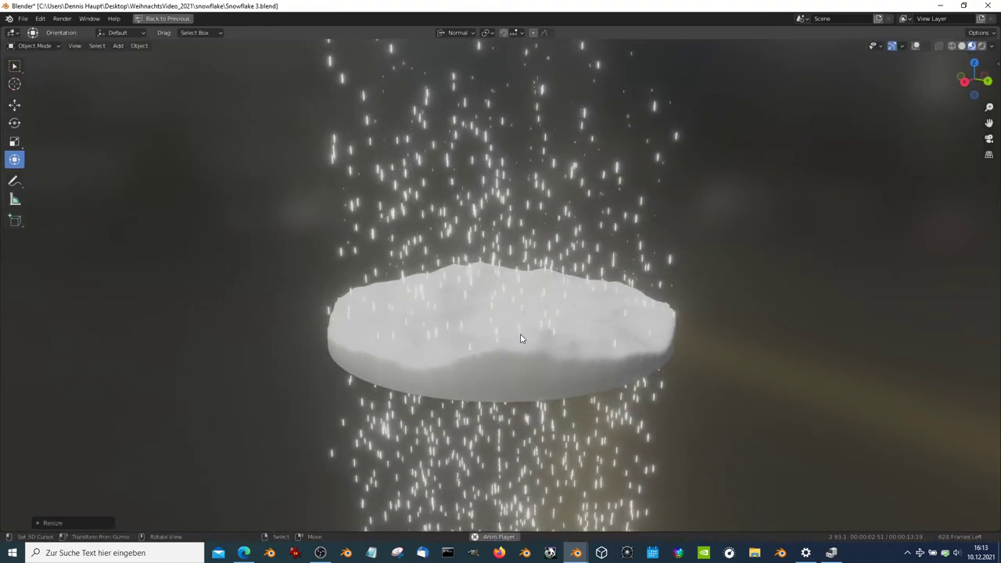
middle_drag(616, 188, 540, 443)
key(g)
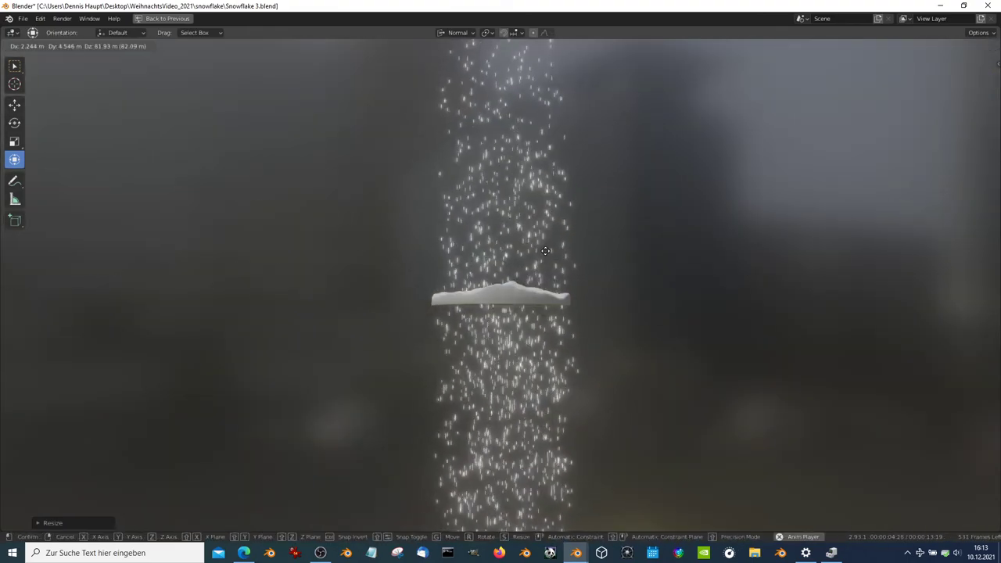
click(540, 234)
scroll(549, 240, up, 8)
mouse_move(549, 241)
middle_down()
mouse_move(599, 187)
mouse_move(631, 279)
mouse_move(554, 259)
mouse_move(560, 232)
mouse_move(627, 212)
mouse_move(615, 233)
mouse_move(599, 226)
middle_up()
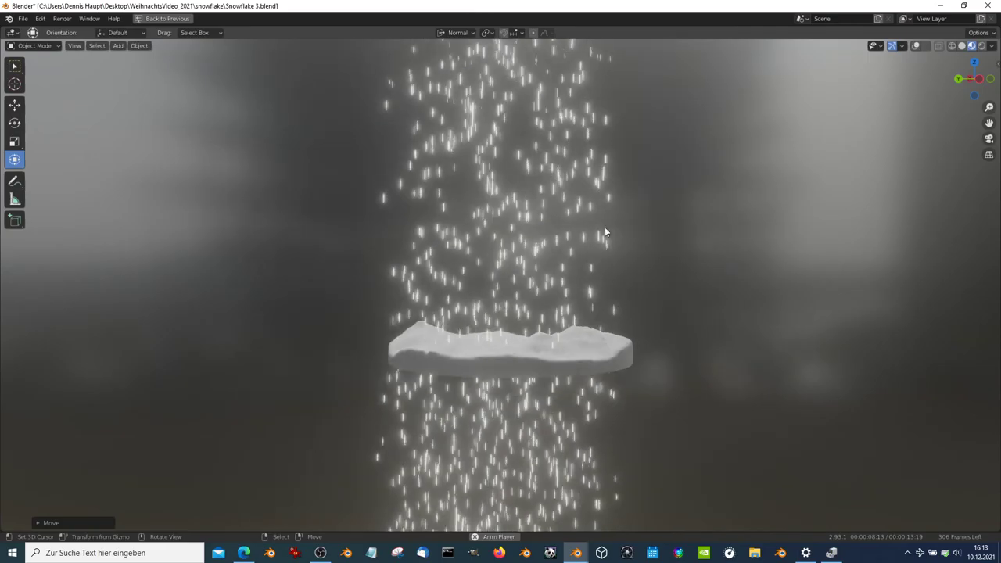
Tilt the emitter and shift it so flakes fall across the landscape.
key(r)
click(286, 384)
key(g)
click(570, 374)
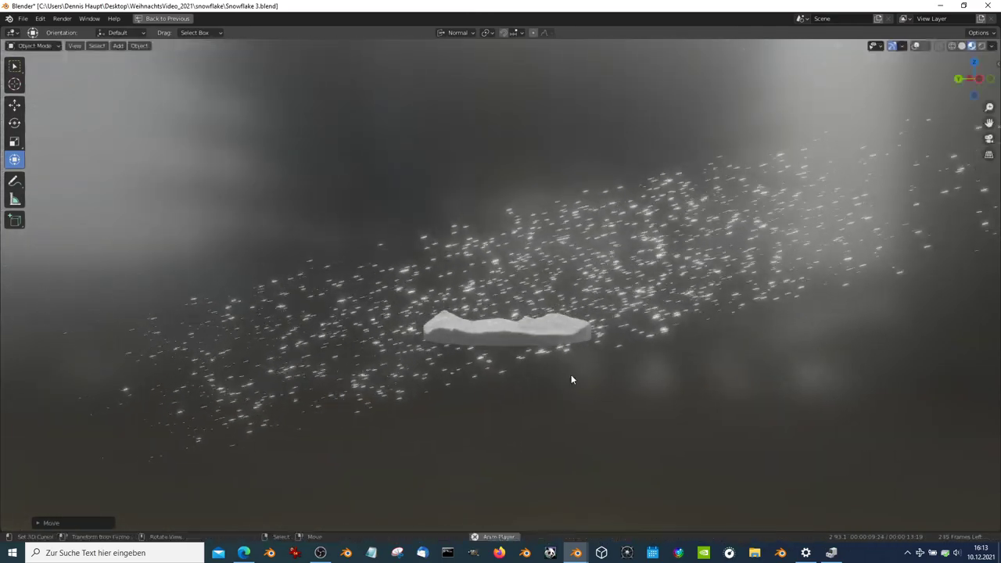
scroll(571, 375, up, 5)
mouse_move(571, 374)
middle_down()
mouse_move(681, 167)
mouse_move(721, 196)
mouse_move(663, 161)
mouse_move(691, 238)
mouse_move(629, 232)
mouse_move(613, 293)
mouse_move(704, 206)
mouse_move(740, 203)
mouse_move(746, 176)
mouse_move(540, 290)
mouse_move(631, 284)
middle_up()
scroll(682, 232, down, 3)
Review the emitter placement from low side views of the mound, cancelling two tentative moves.
key(g)
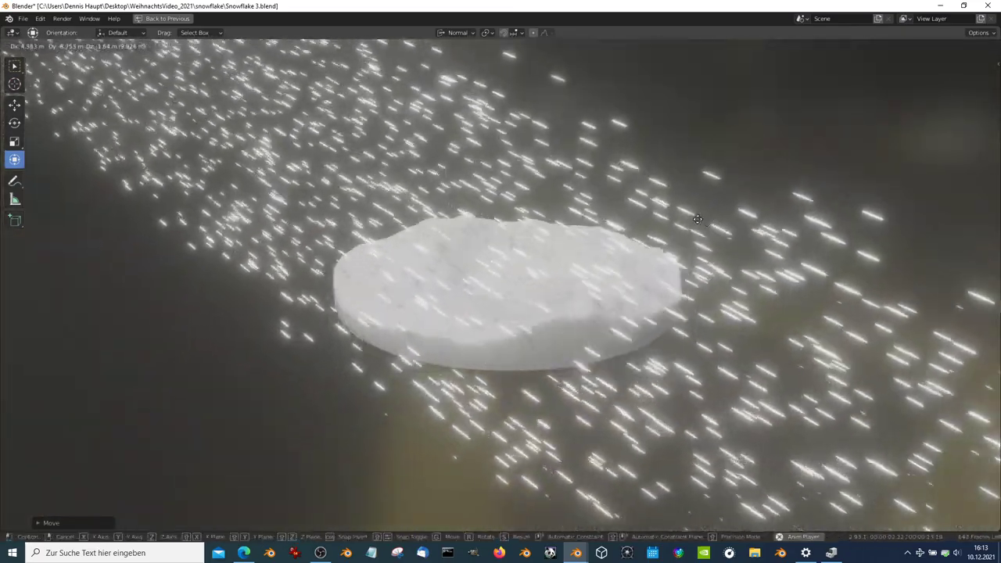
key(Escape)
mouse_move(669, 222)
middle_down()
mouse_move(631, 190)
mouse_move(557, 172)
mouse_move(368, 221)
mouse_move(526, 231)
mouse_move(458, 208)
mouse_move(684, 202)
middle_up()
key(g)
key(Escape)
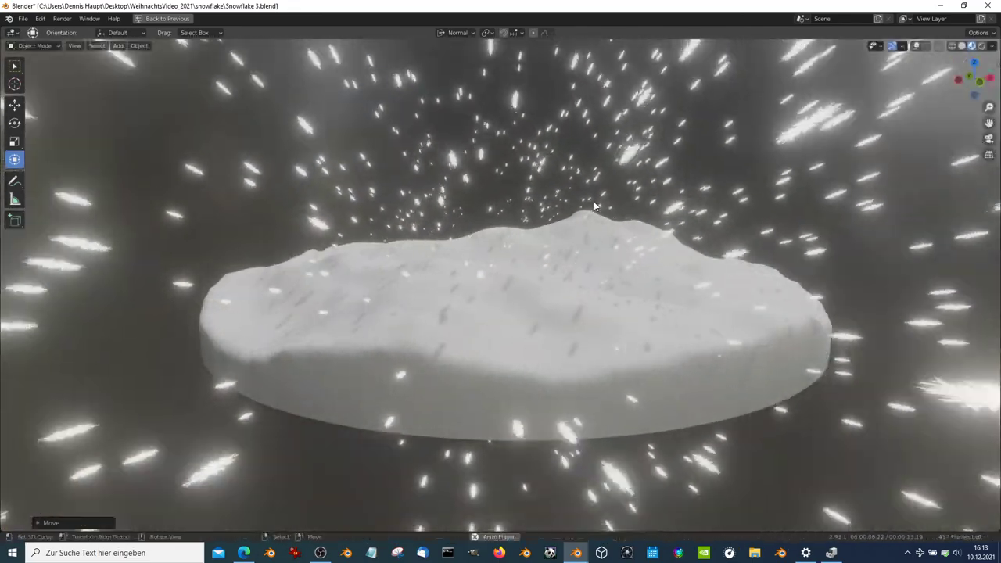
scroll(726, 190, up, 4)
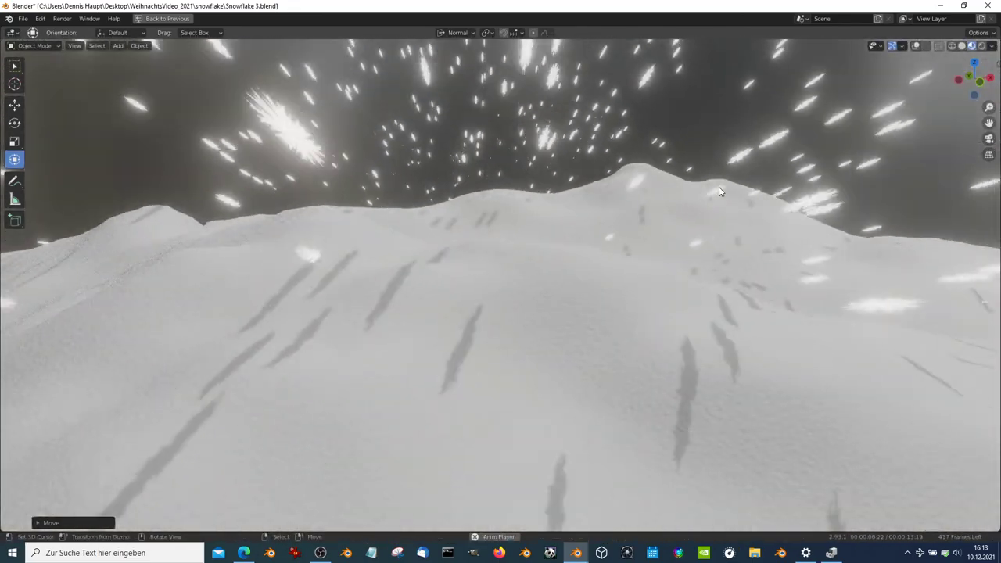
mouse_move(719, 188)
middle_down()
mouse_move(618, 201)
mouse_move(567, 176)
middle_up()
Zoom out over the snowfall scene, then switch to OBS Studio.
scroll(547, 178, down, 2)
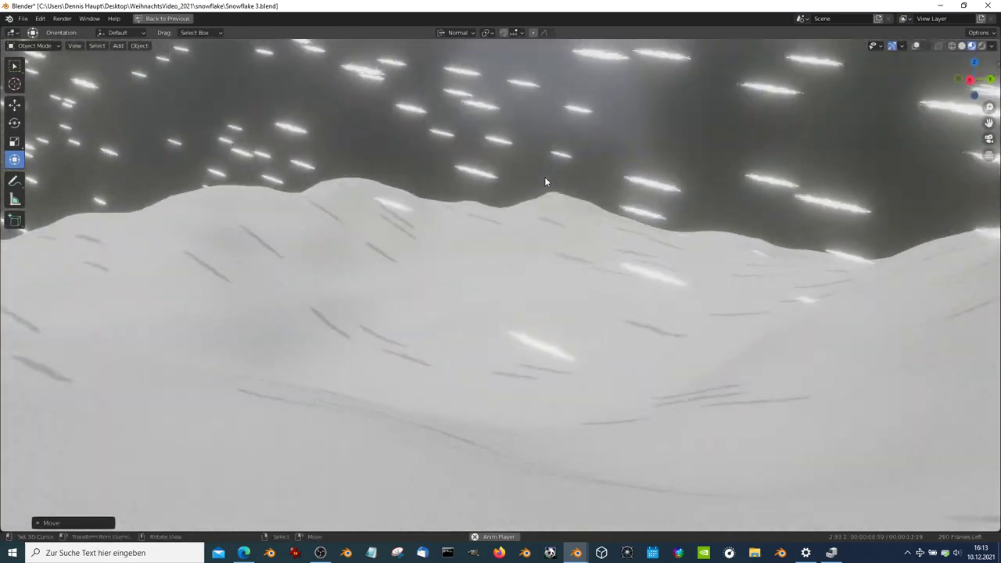
scroll(550, 164, down, 3)
scroll(563, 155, down, 3)
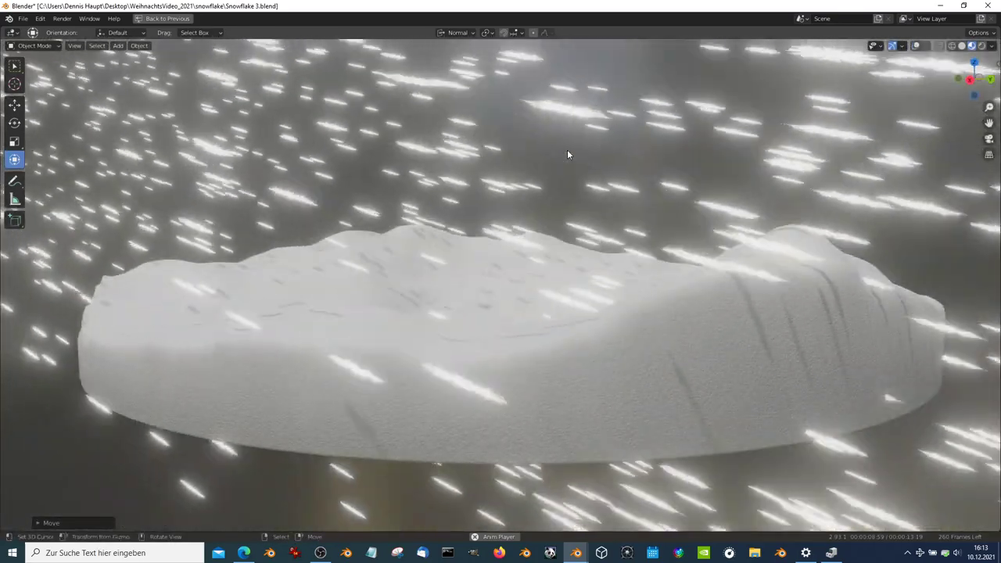
mouse_move(567, 149)
middle_down()
mouse_move(534, 158)
mouse_move(453, 122)
mouse_move(541, 117)
middle_up()
scroll(553, 153, down, 3)
key(alt+Tab)
key(alt+Tab)
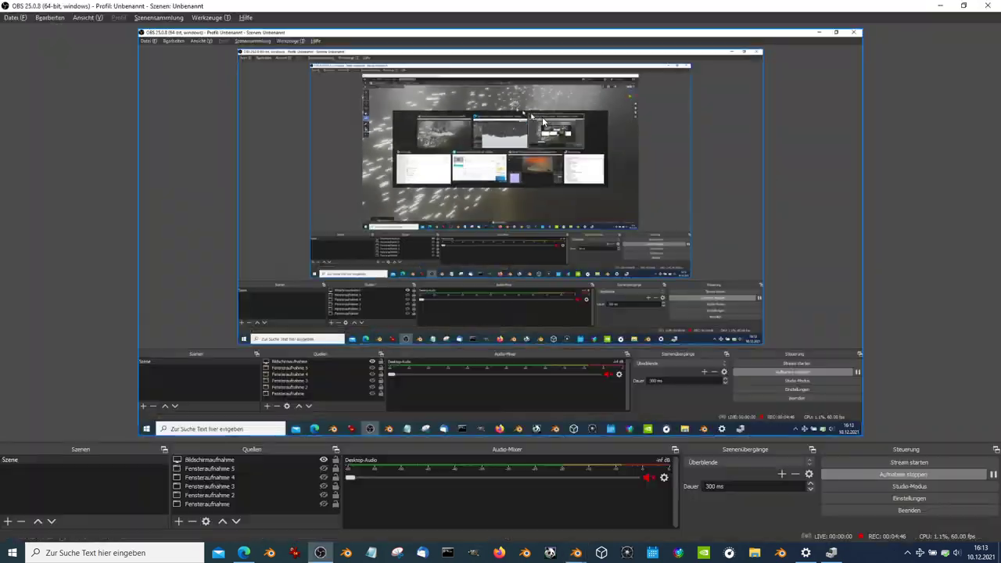